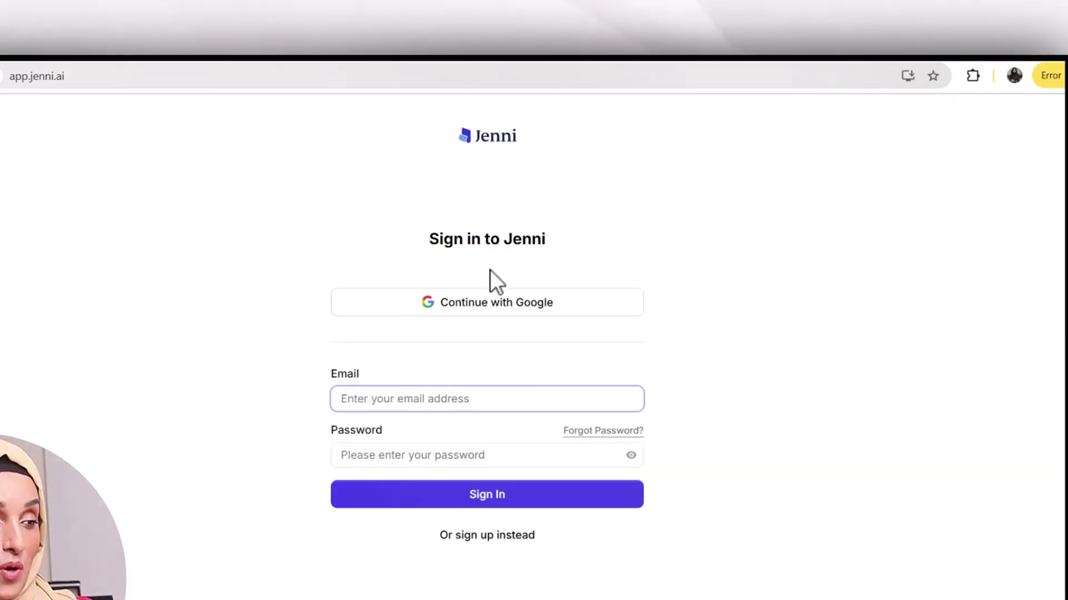
Choose 'Continue with Google' on the Jenni AI login page to sign in.
{"action": "left_click", "coordinate": [500, 302]}
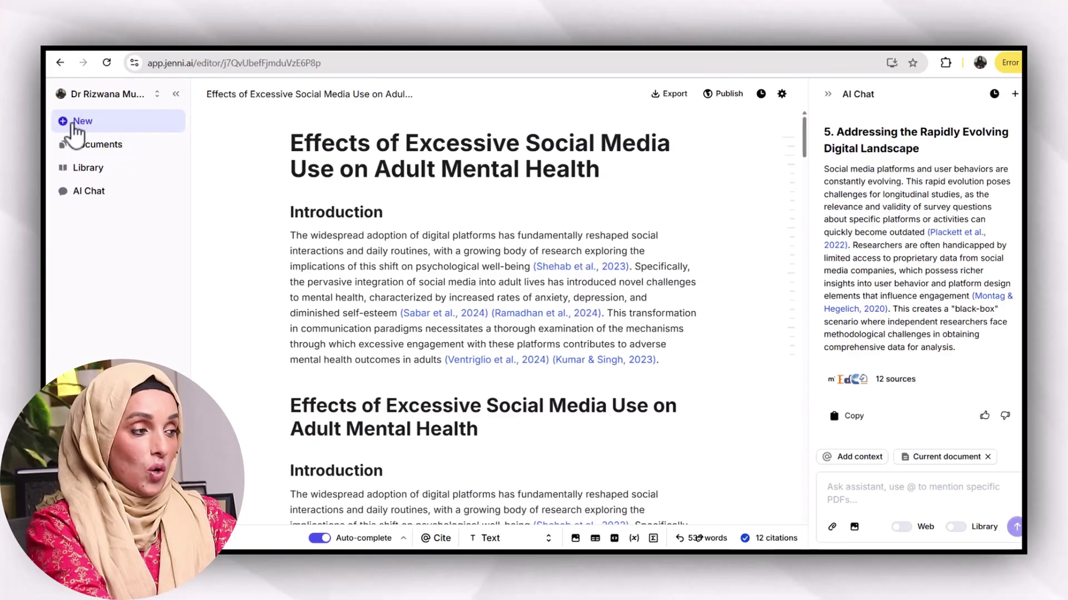
Create a new document from the pasted thesis topic, prefixed 'The Phd Thesis Entitled' in quotes, using Smart headings.
{"action": "left_click", "coordinate": [78, 121]}
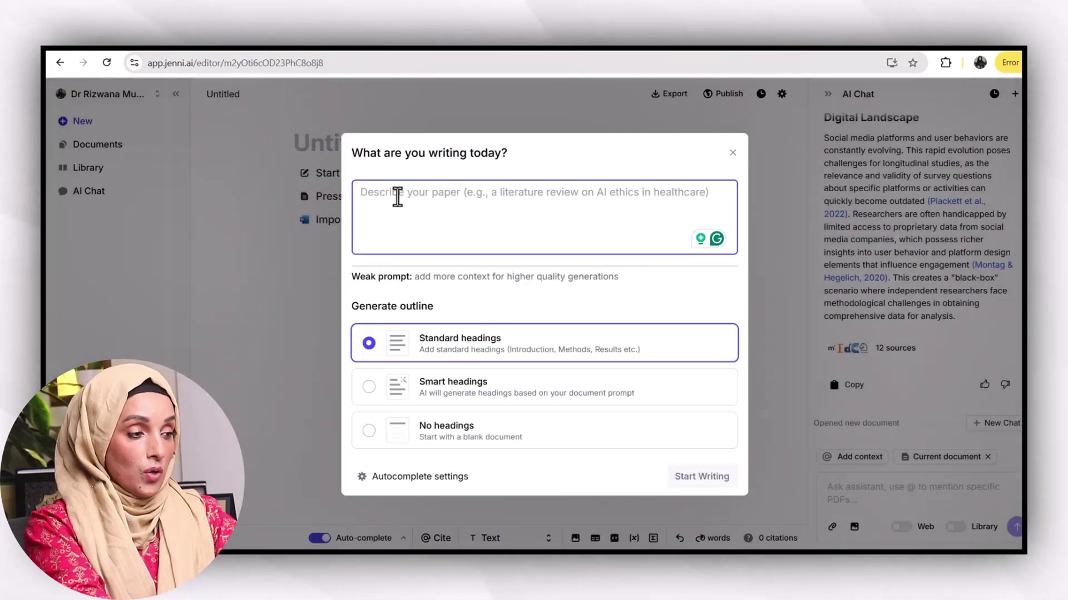
{"action": "type", "text": "The impact of aromatic hydrocarbons on lung function parameters and inflammation"}
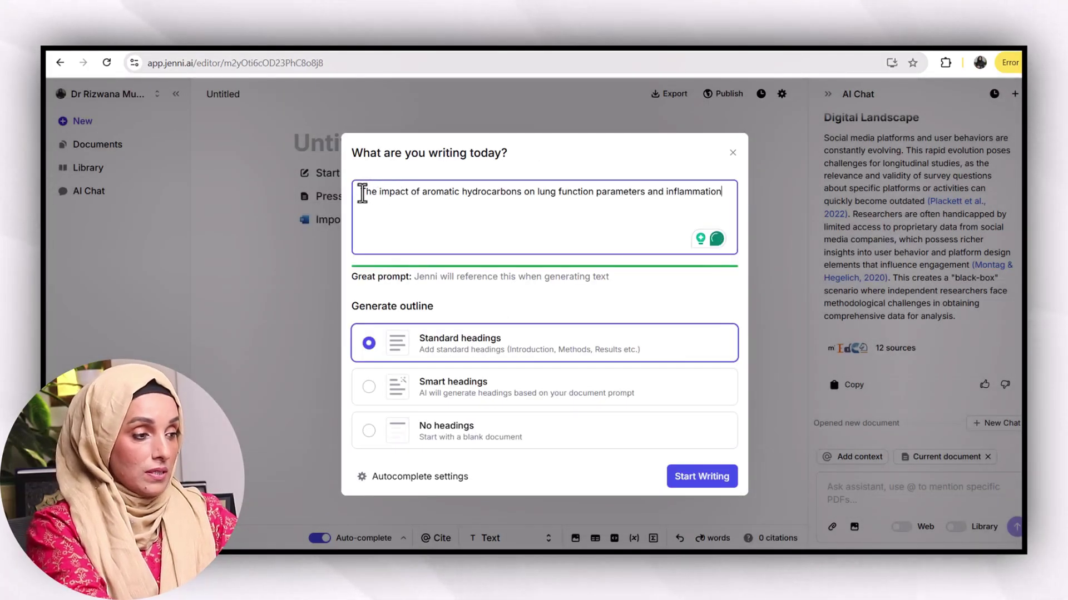
{"action": "left_click", "coordinate": [362, 193]}
{"action": "type", "text": "The Phd"}
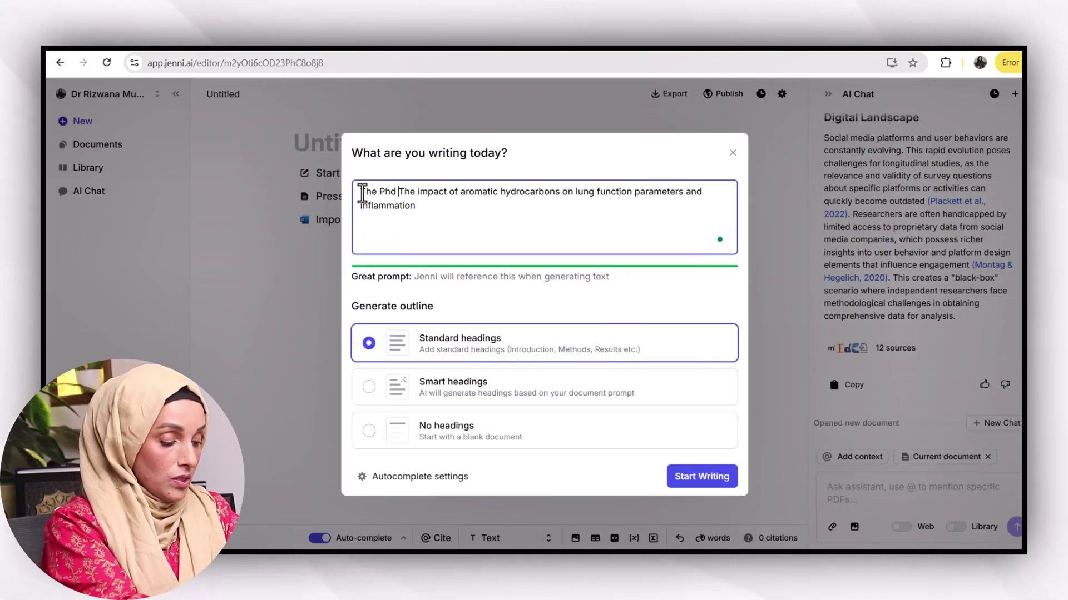
{"action": "type", "text": " Thesis "}
{"action": "type", "text": "Entitled \""}
{"action": "left_click", "coordinate": [483, 206]}
{"action": "type", "text": "\""}
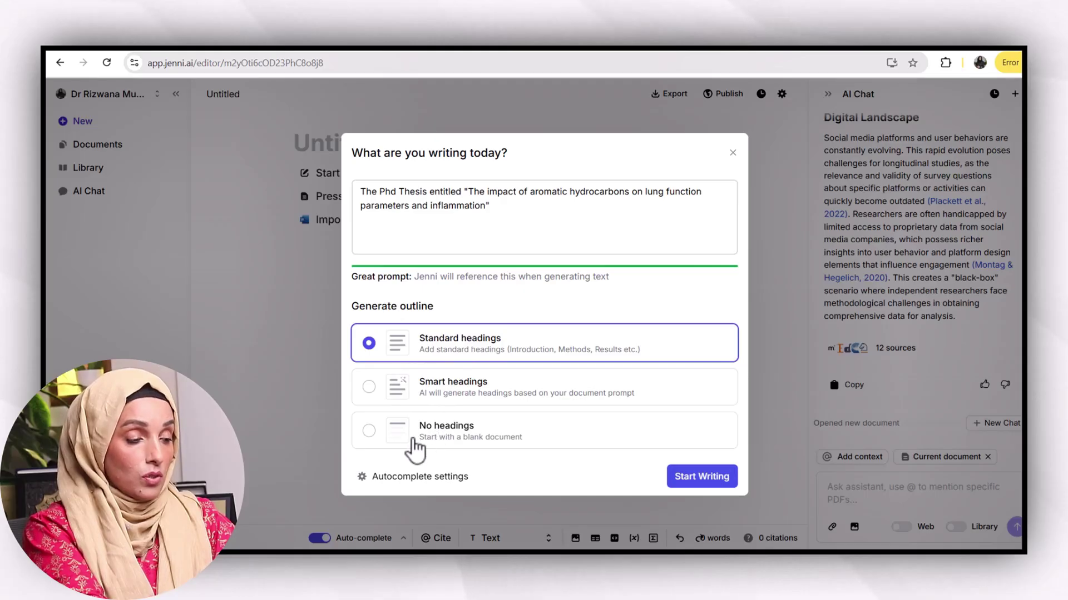
{"action": "left_click", "coordinate": [369, 387]}
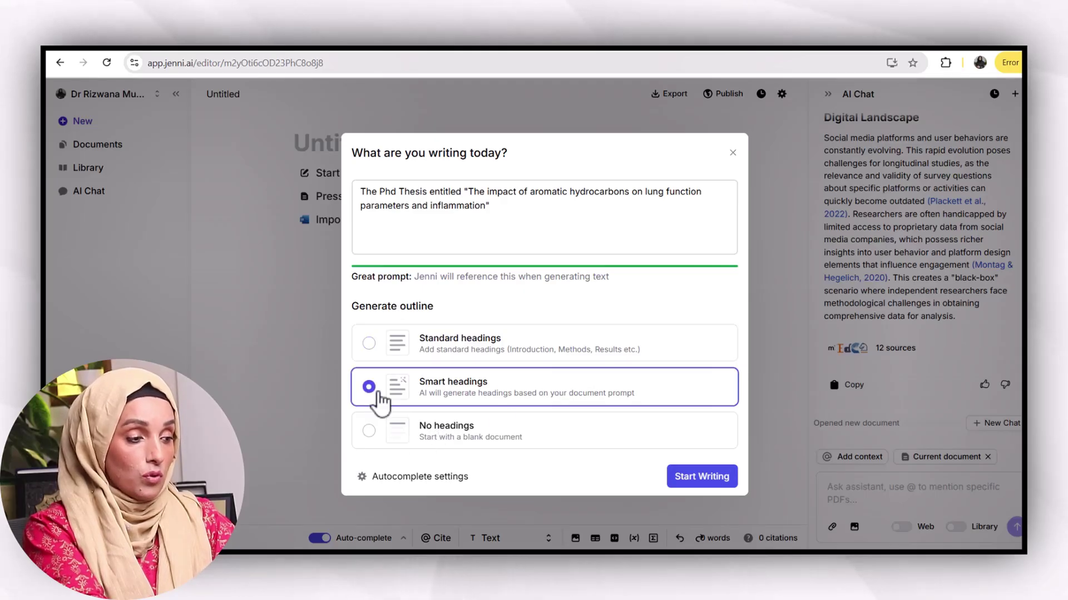
{"action": "left_click", "coordinate": [702, 483]}
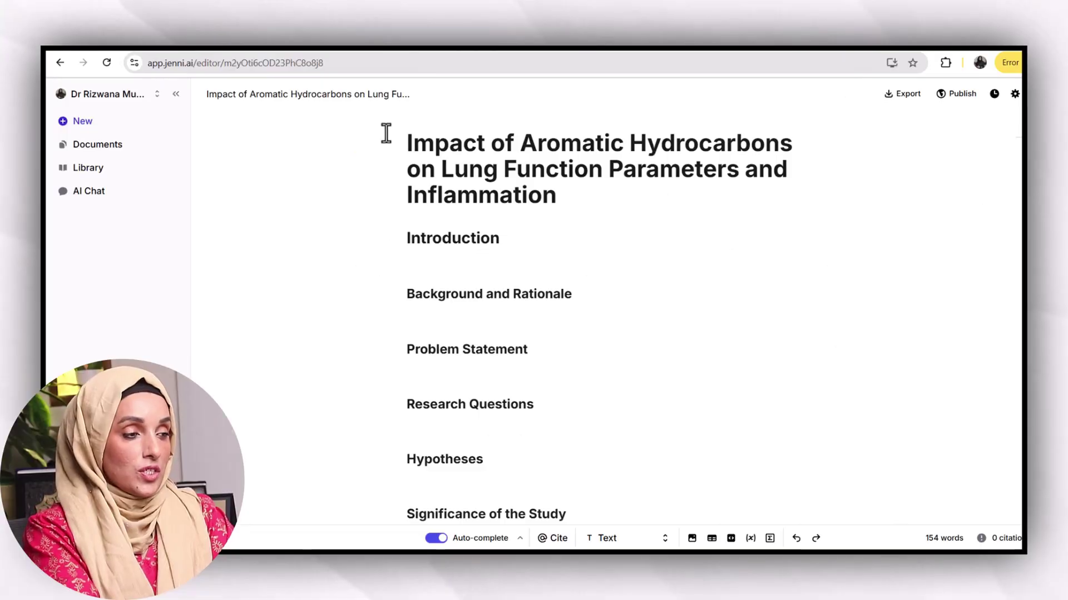
Review the generated outline headings and place the cursor below the Introduction heading.
{"action": "scroll", "coordinate": [462, 245], "scroll_direction": "down", "scroll_amount": 6}
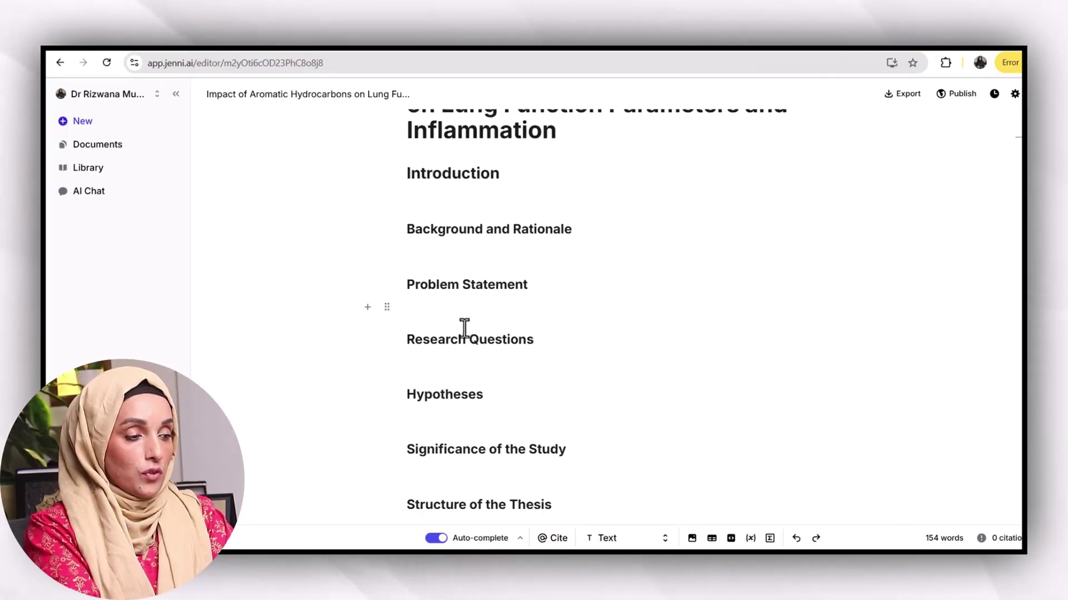
{"action": "scroll", "coordinate": [461, 328], "scroll_direction": "down", "scroll_amount": 6}
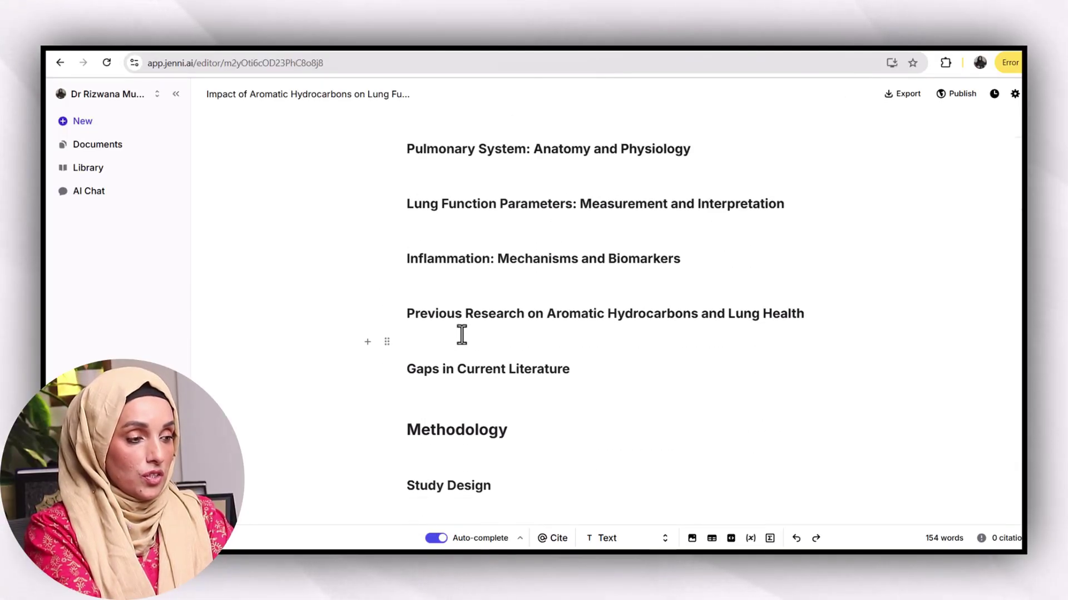
{"action": "scroll", "coordinate": [447, 344], "scroll_direction": "down", "scroll_amount": 3}
{"action": "scroll", "coordinate": [446, 356], "scroll_direction": "down", "scroll_amount": 5}
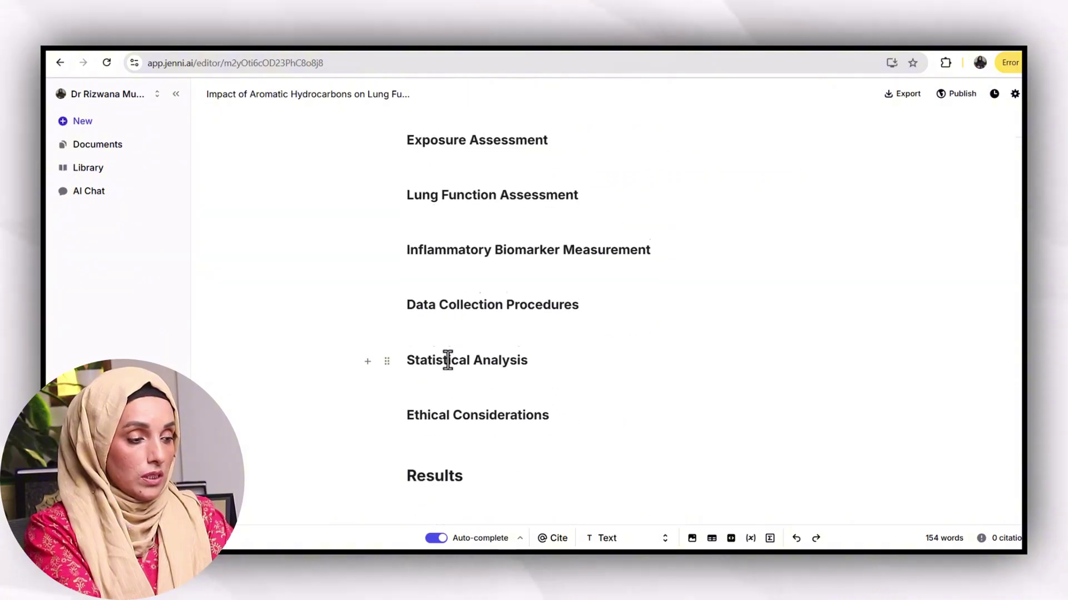
{"action": "scroll", "coordinate": [450, 344], "scroll_direction": "down", "scroll_amount": 2}
{"action": "scroll", "coordinate": [452, 381], "scroll_direction": "down", "scroll_amount": 18}
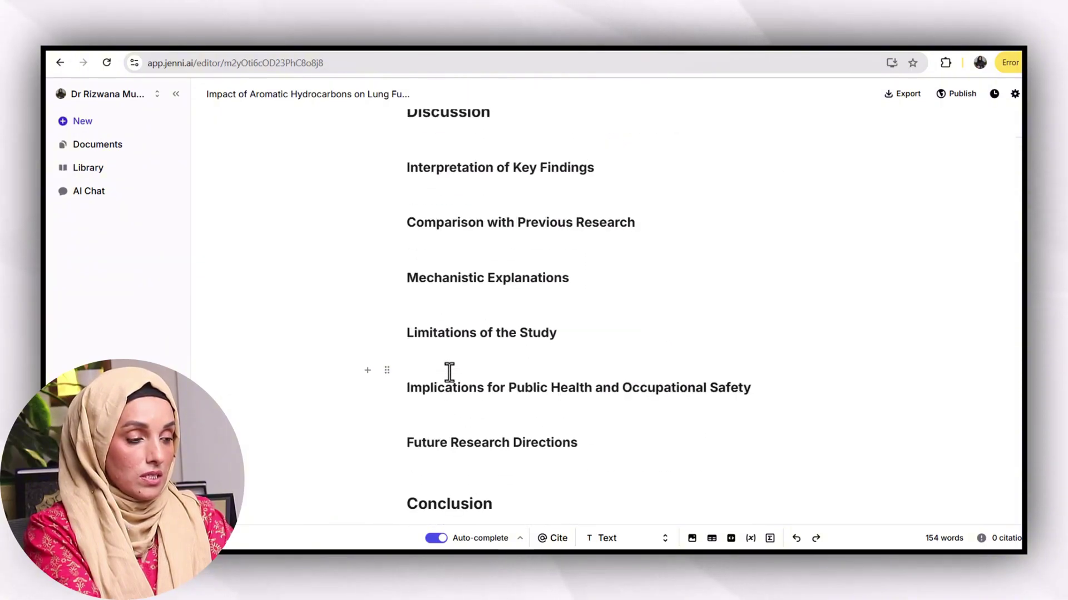
{"action": "scroll", "coordinate": [449, 373], "scroll_direction": "up", "scroll_amount": 20}
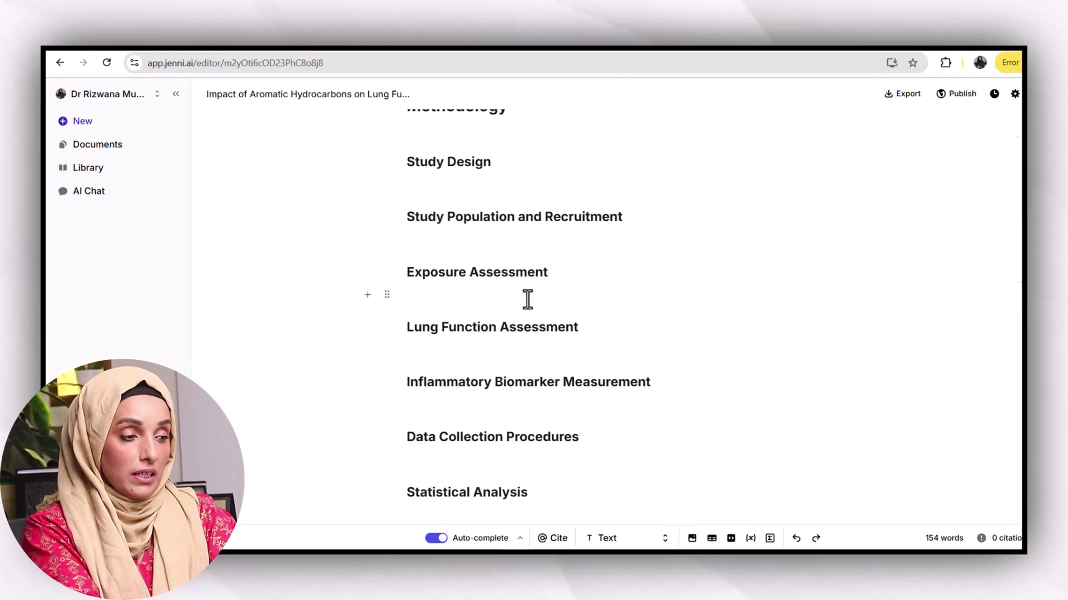
{"action": "left_click", "coordinate": [523, 289]}
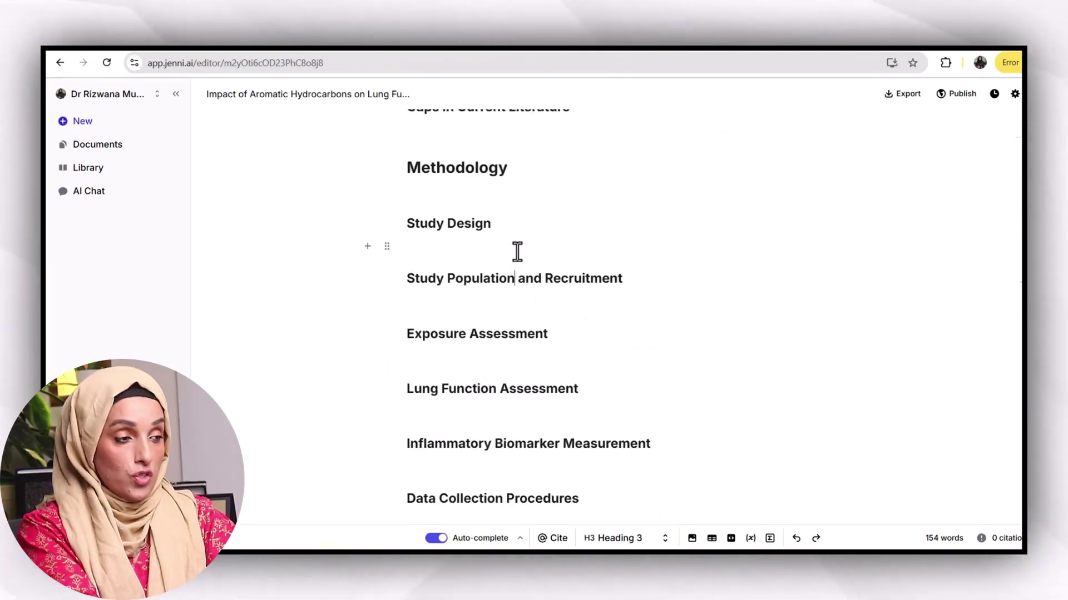
{"action": "scroll", "coordinate": [517, 249], "scroll_direction": "up", "scroll_amount": 10}
{"action": "left_click", "coordinate": [571, 276]}
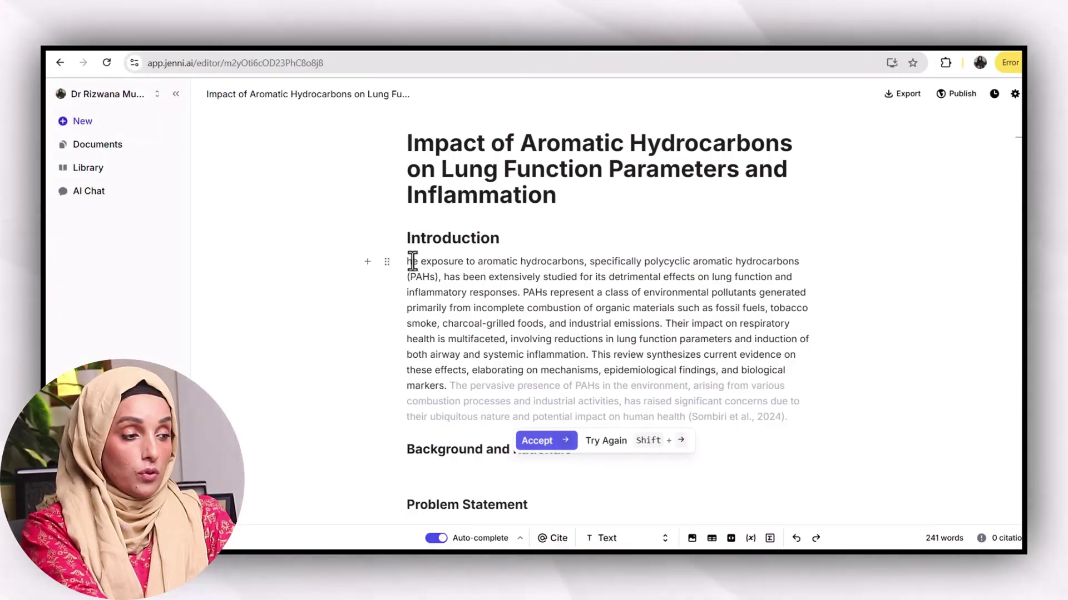
Regenerate the first suggestion, accept the cited Introduction sentences, then accept the Background and Rationale text.
{"action": "left_click", "coordinate": [412, 262]}
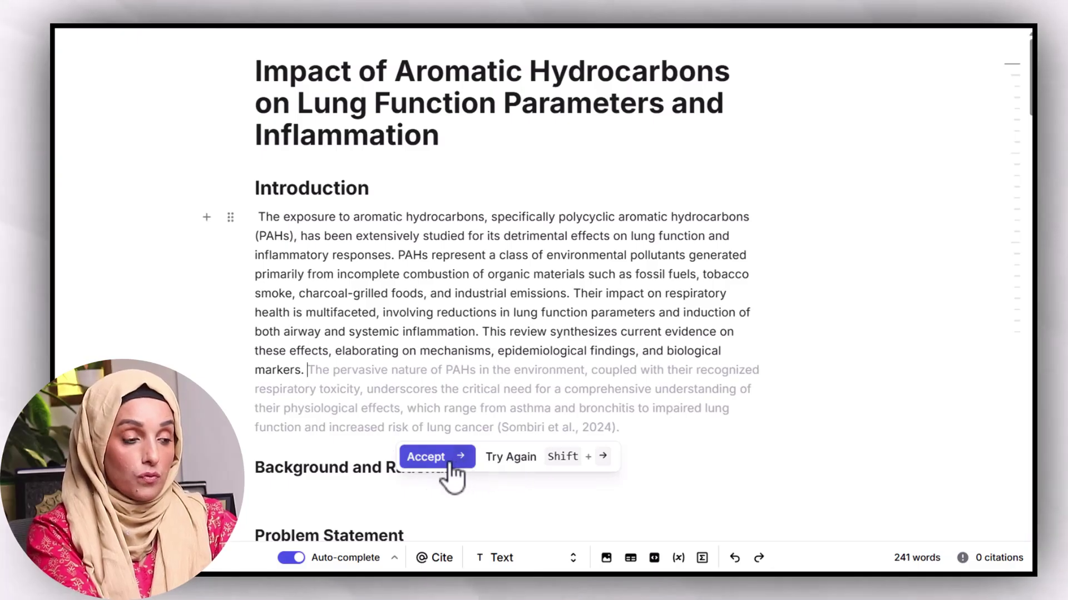
{"action": "left_click", "coordinate": [445, 462]}
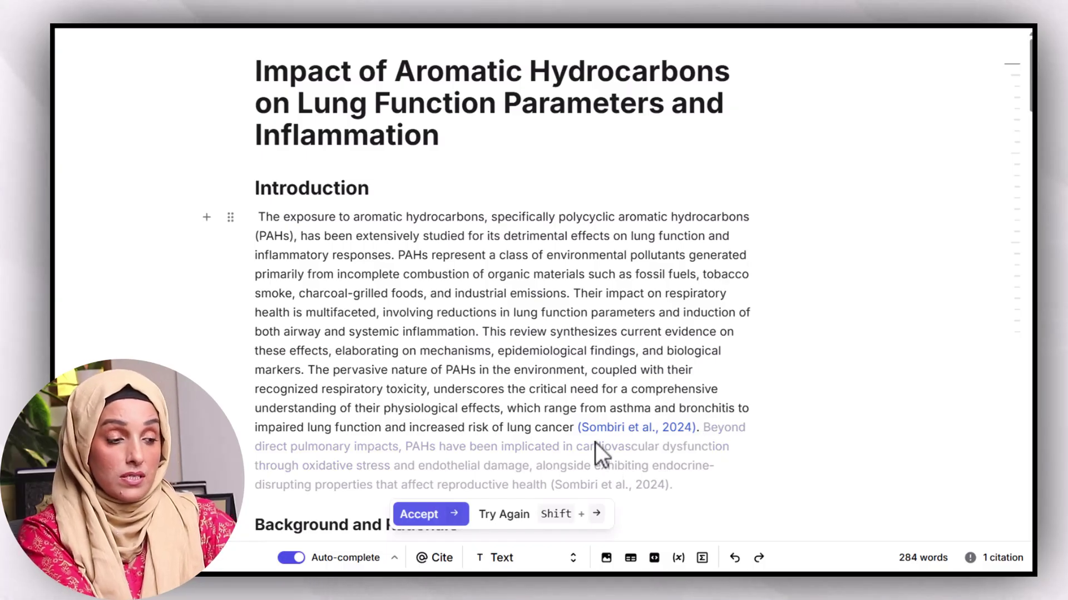
{"action": "left_click", "coordinate": [430, 516]}
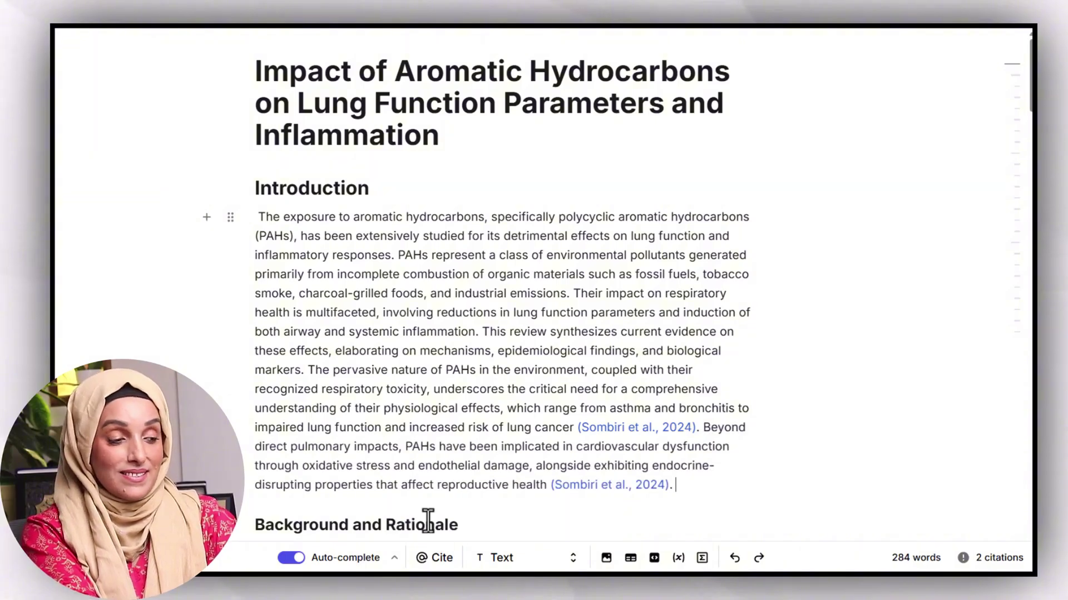
{"action": "scroll", "coordinate": [429, 517], "scroll_direction": "down", "scroll_amount": 3}
{"action": "left_click", "coordinate": [309, 401]}
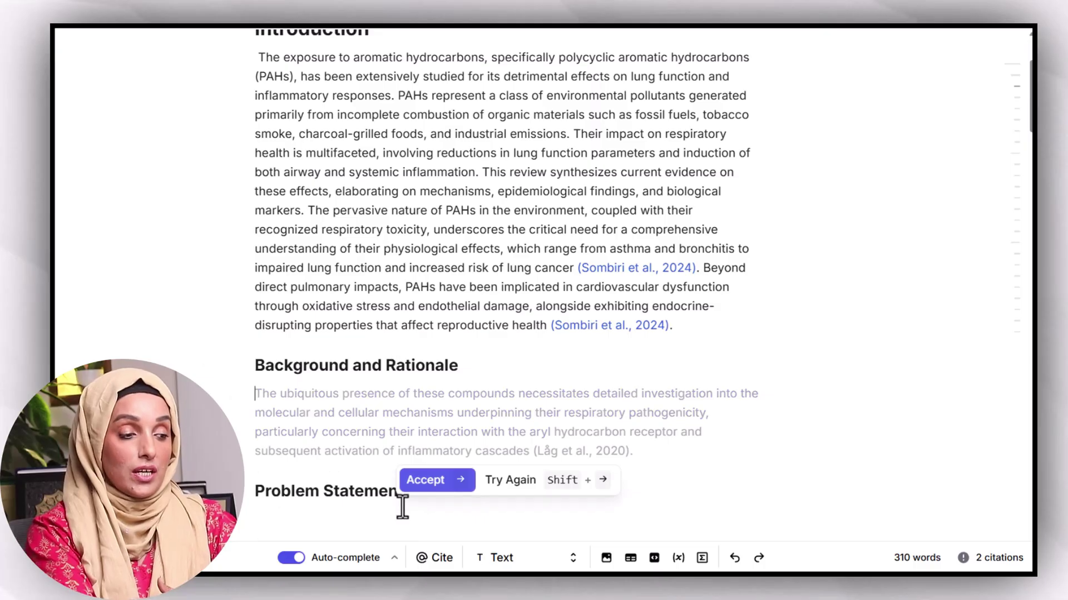
{"action": "left_click", "coordinate": [423, 481]}
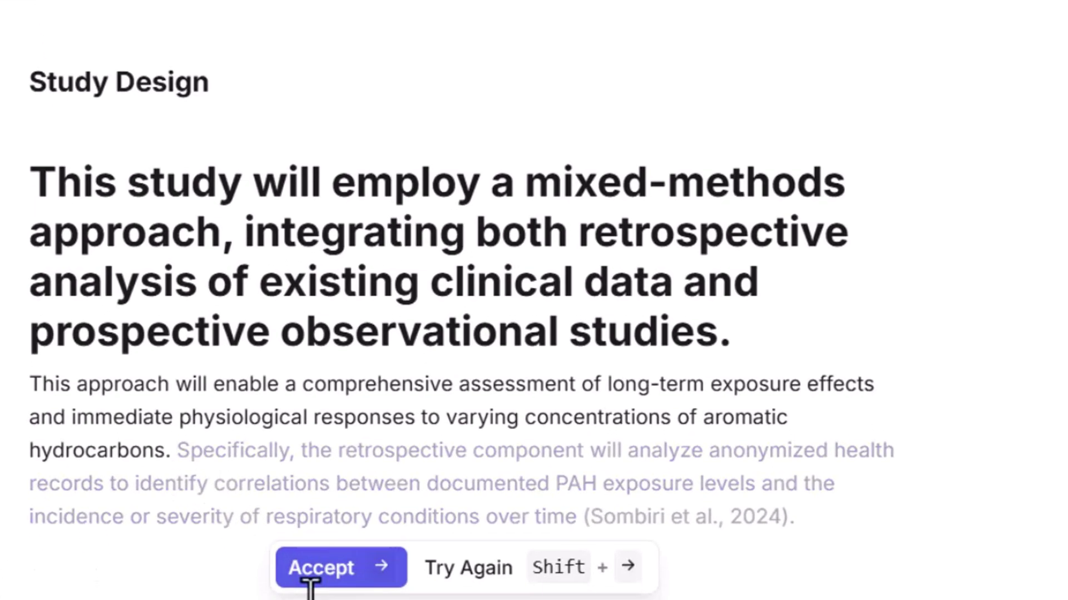
Accept the suggested Study Design passage with its Sombiri et al., 2024 citation.
{"action": "left_click", "coordinate": [323, 568]}
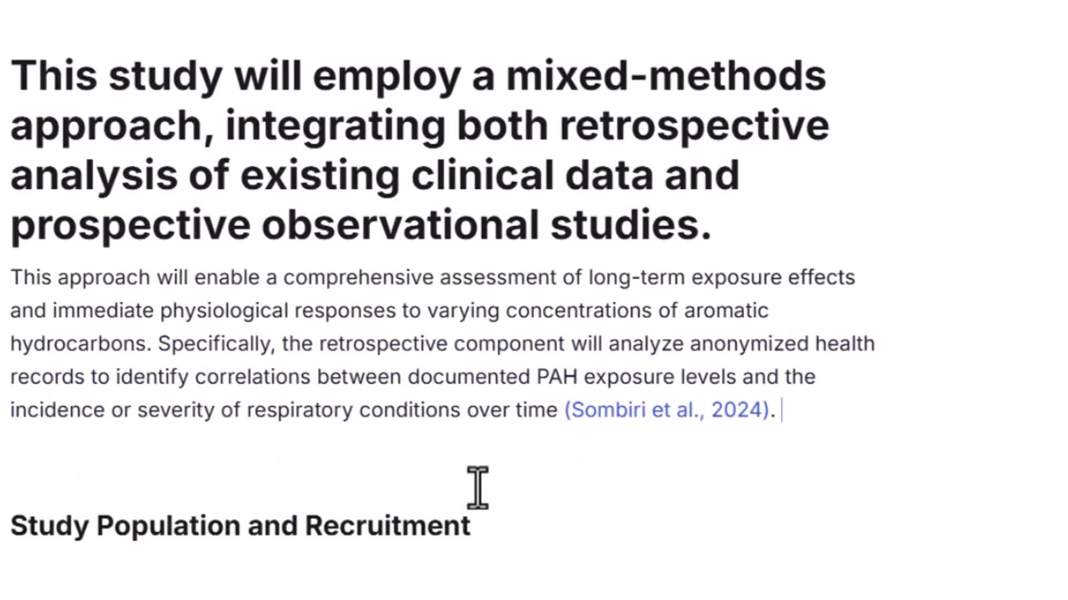
{"action": "scroll", "coordinate": [367, 317], "scroll_direction": "down", "scroll_amount": 15}
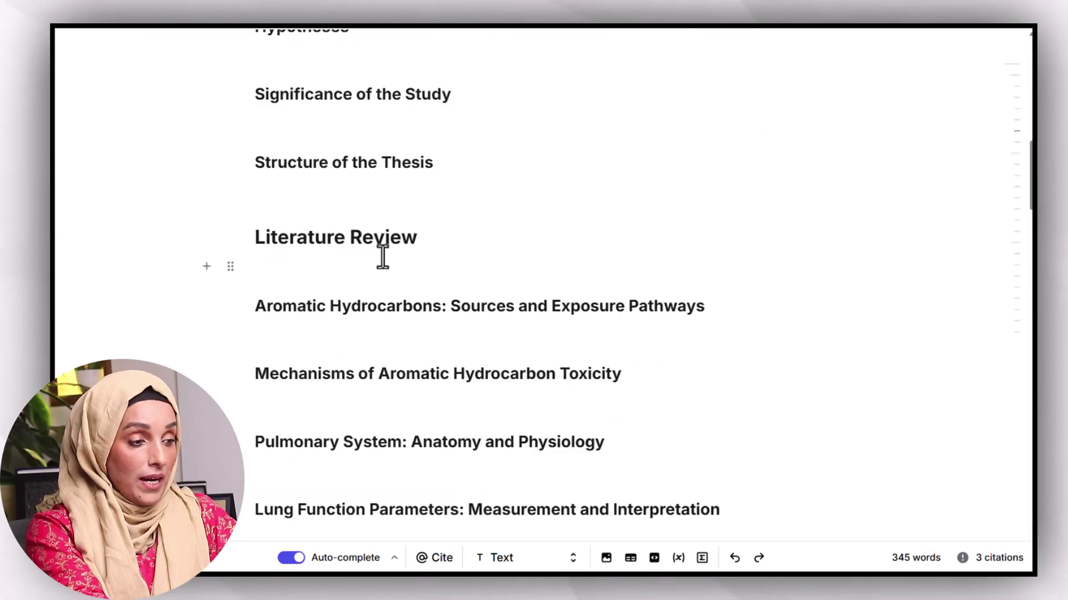
{"action": "left_click", "coordinate": [356, 372]}
{"action": "left_click", "coordinate": [382, 334]}
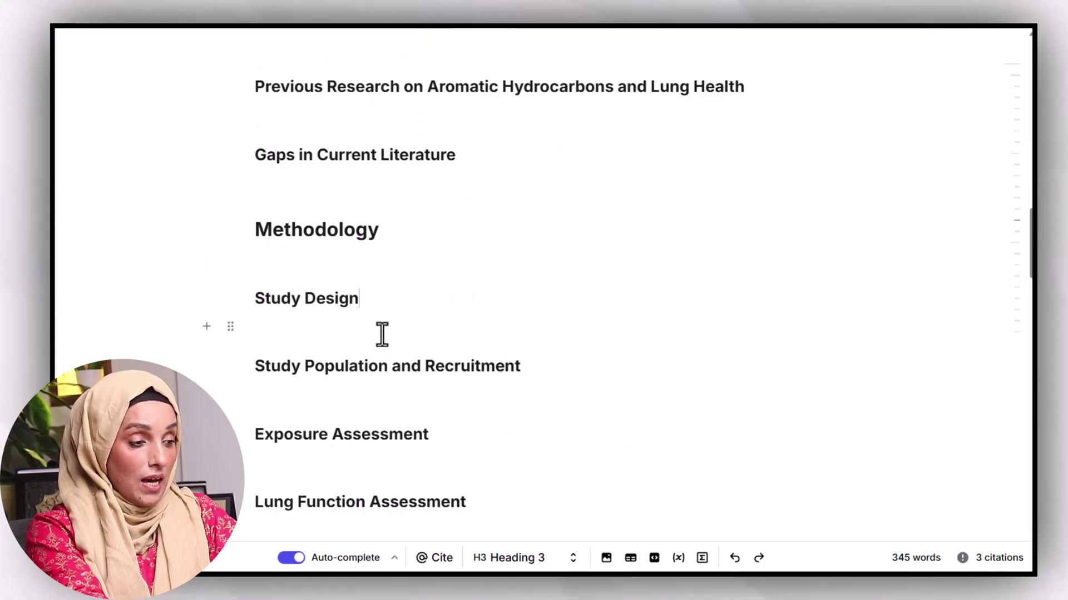
Add a top-level heading below Study Design and accept the AI-suggested heading and continuations.
{"action": "key", "text": "Return"}
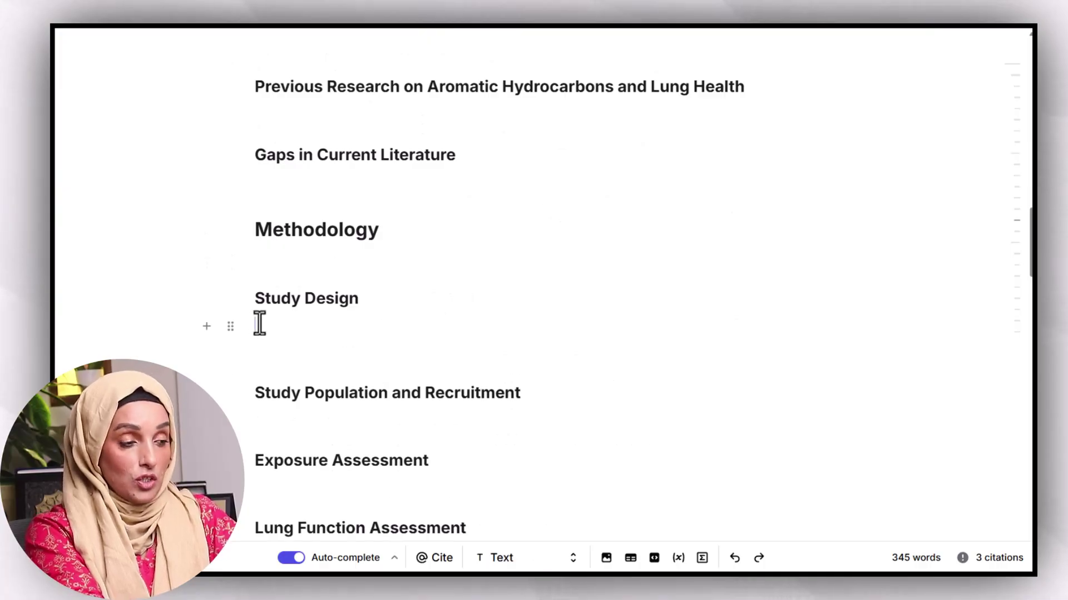
{"action": "left_click", "coordinate": [206, 326]}
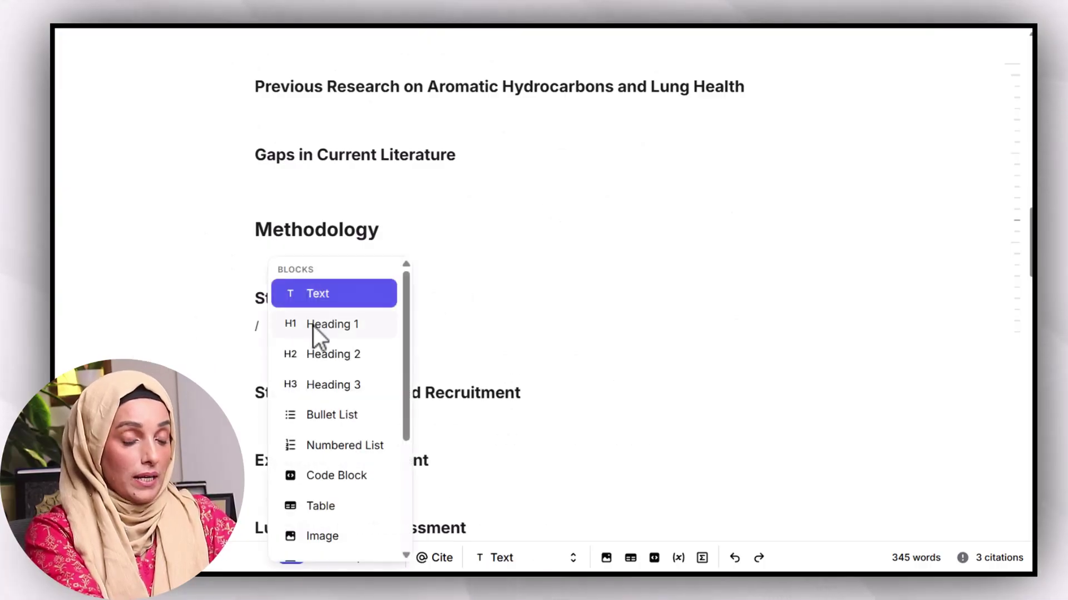
{"action": "left_click", "coordinate": [328, 324]}
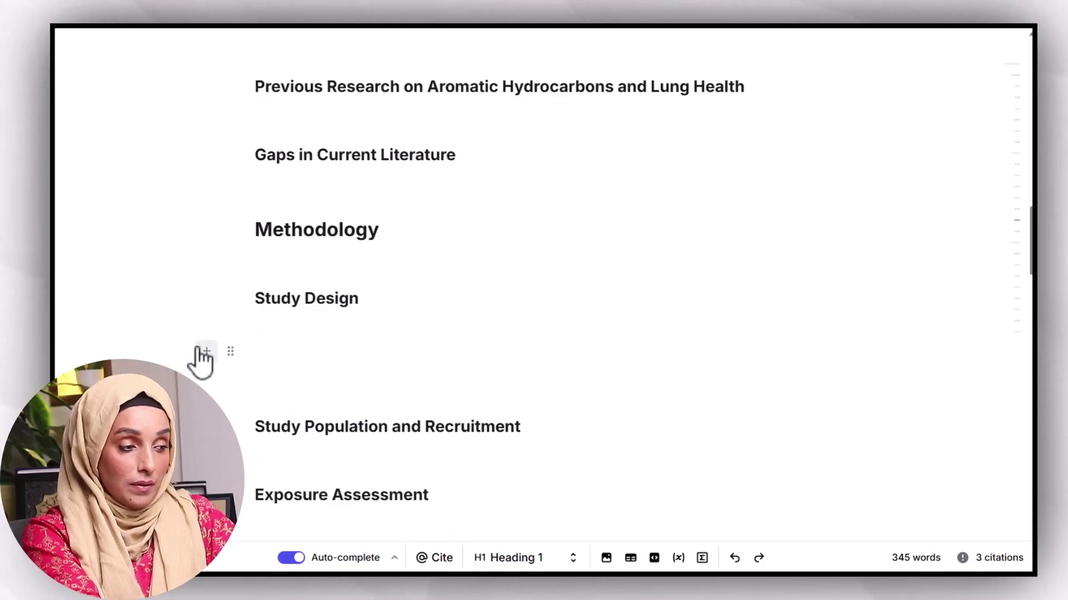
{"action": "key", "text": "Right"}
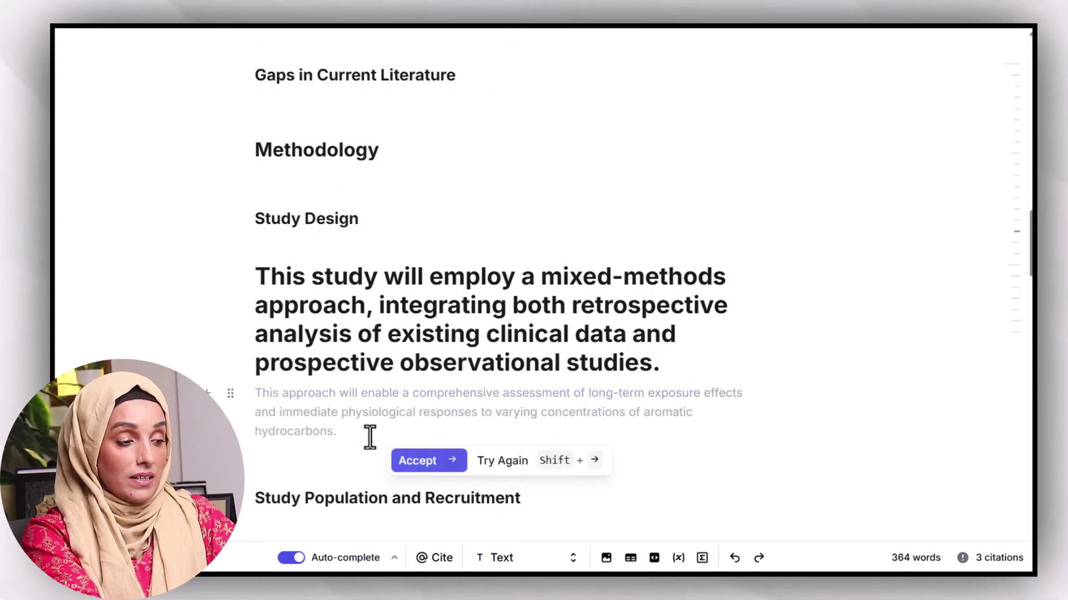
{"action": "left_click", "coordinate": [424, 462]}
{"action": "scroll", "coordinate": [356, 445], "scroll_direction": "down", "scroll_amount": 2}
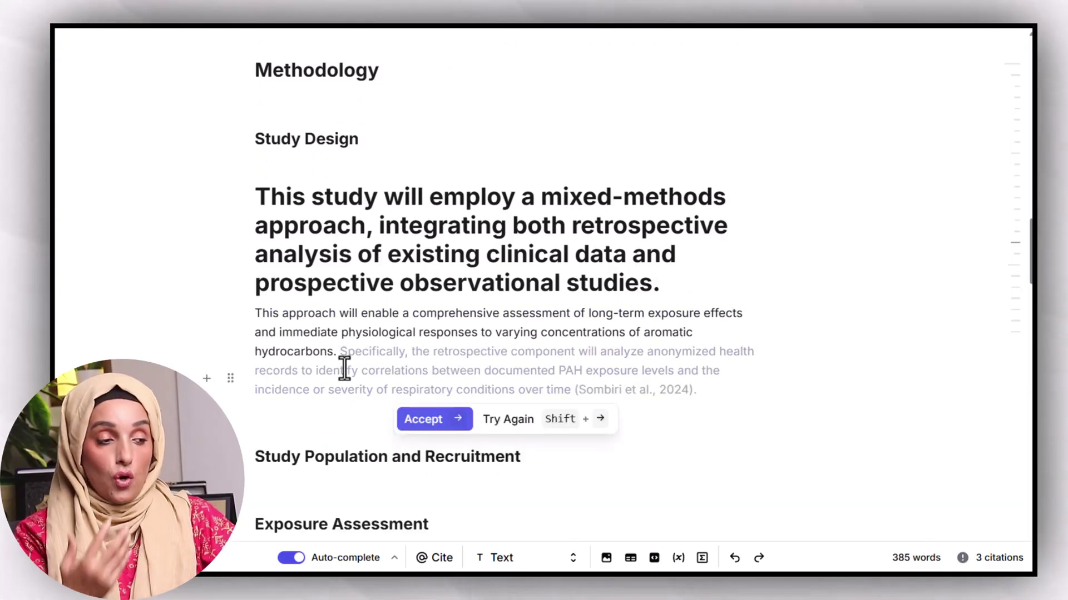
{"action": "left_click", "coordinate": [421, 425]}
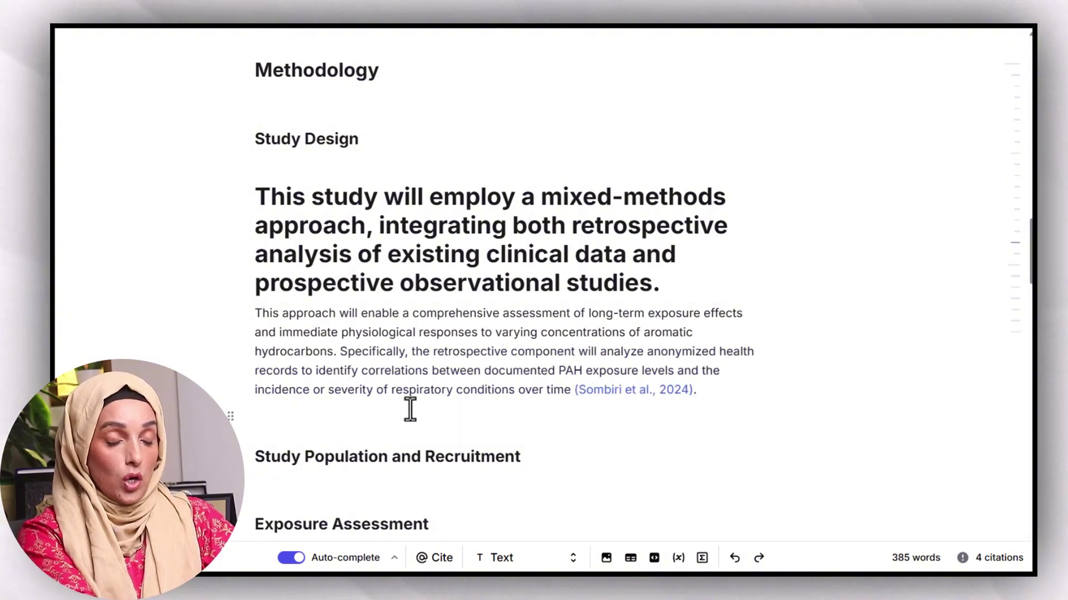
{"action": "scroll", "coordinate": [386, 431], "scroll_direction": "down", "scroll_amount": 2}
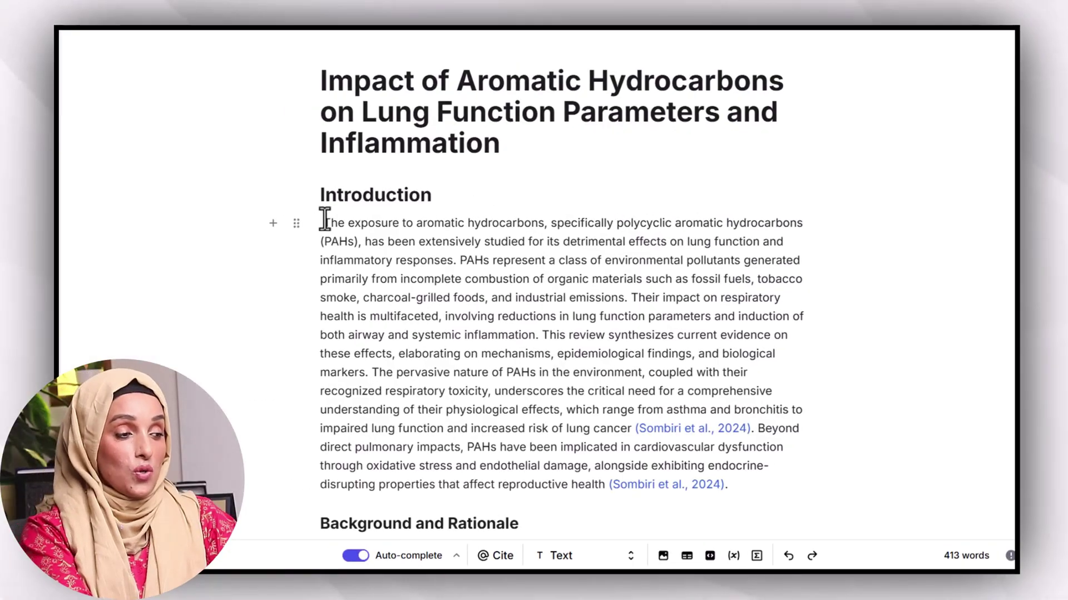
{"action": "left_click_drag", "start_coordinate": [325, 222], "coordinate": [629, 300]}
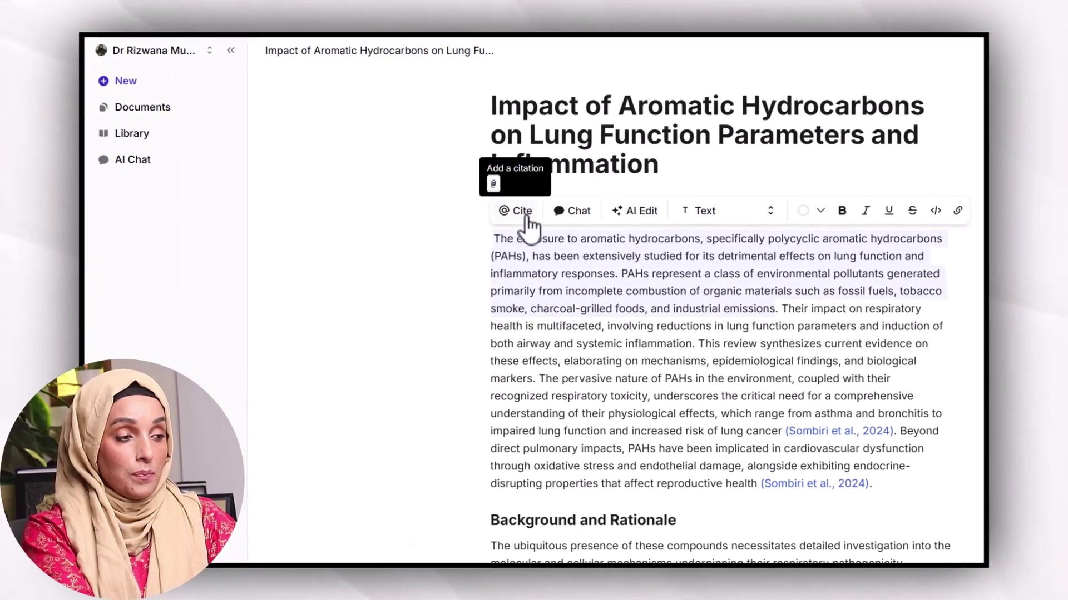
Open Cite and browse the Library of 38 saved sources beside the Introduction.
{"action": "left_click", "coordinate": [526, 218]}
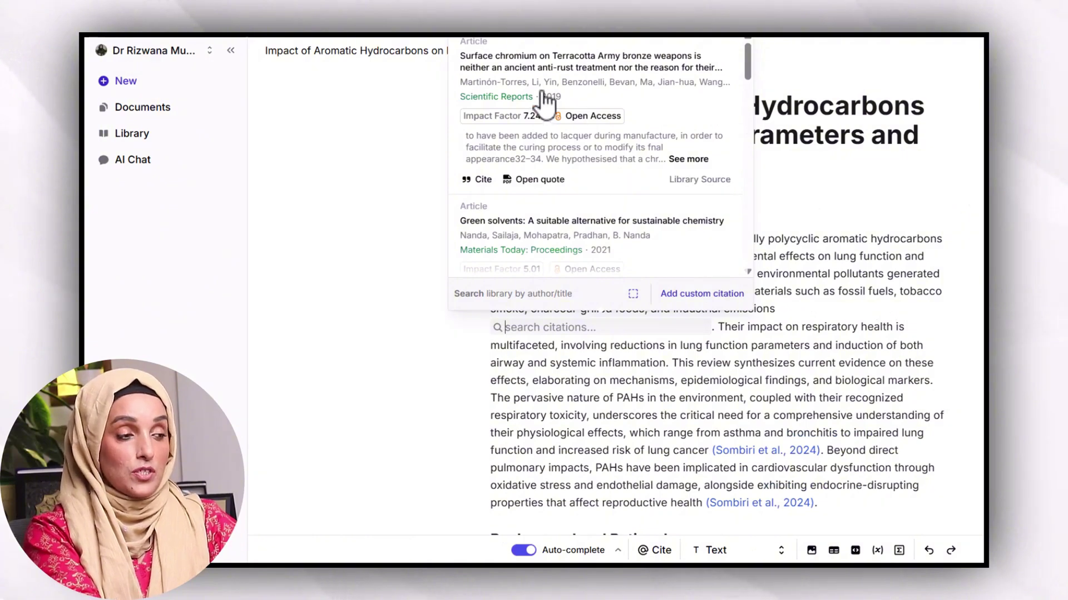
{"action": "left_click", "coordinate": [139, 139]}
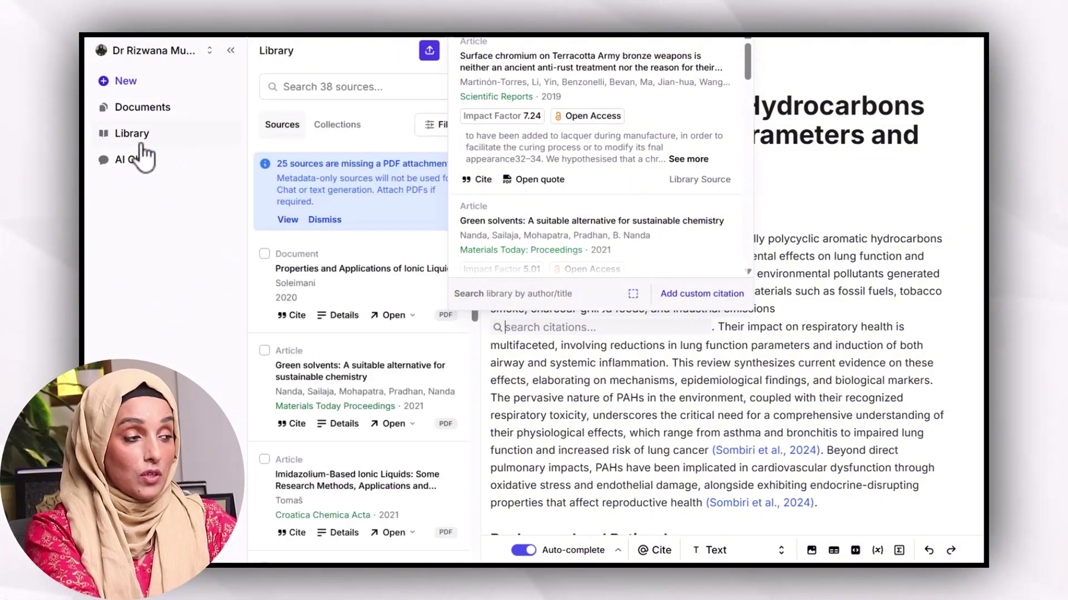
{"action": "scroll", "coordinate": [436, 278], "scroll_direction": "down", "scroll_amount": 5}
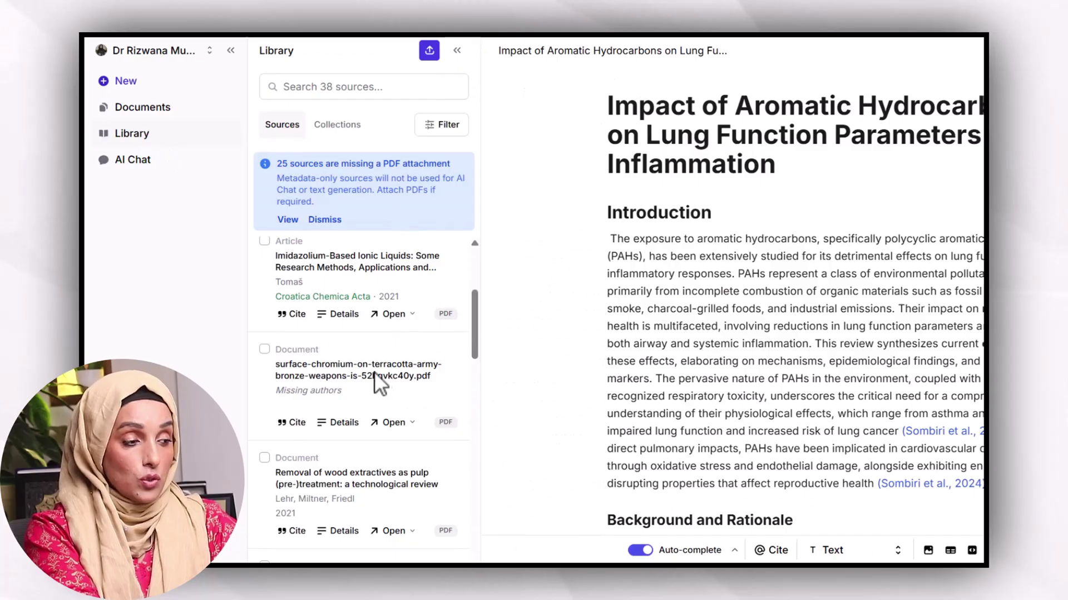
{"action": "scroll", "coordinate": [374, 452], "scroll_direction": "down", "scroll_amount": 15}
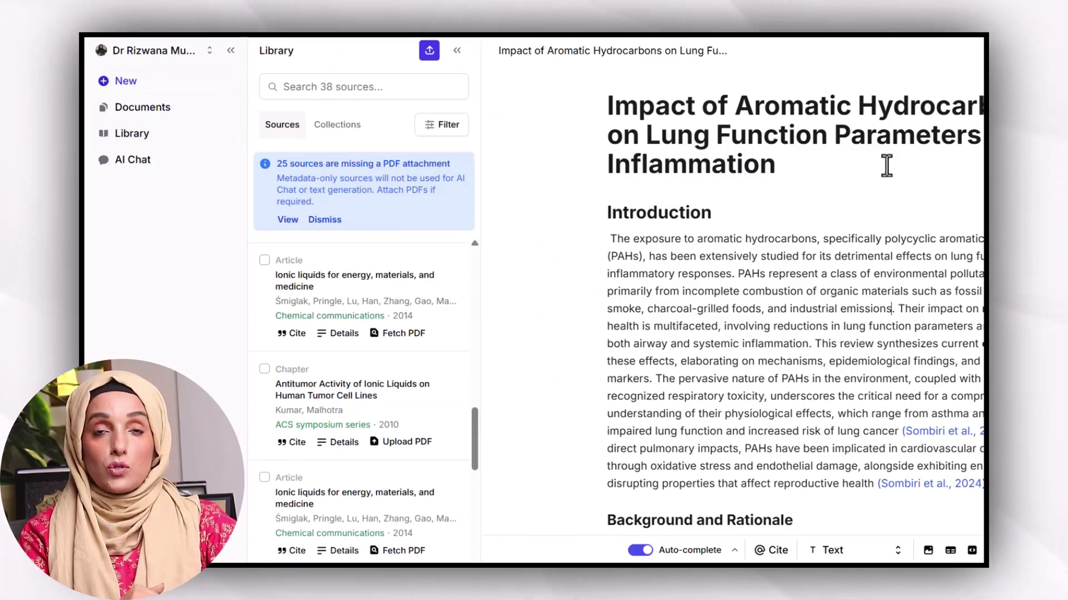
{"action": "left_click", "coordinate": [651, 235]}
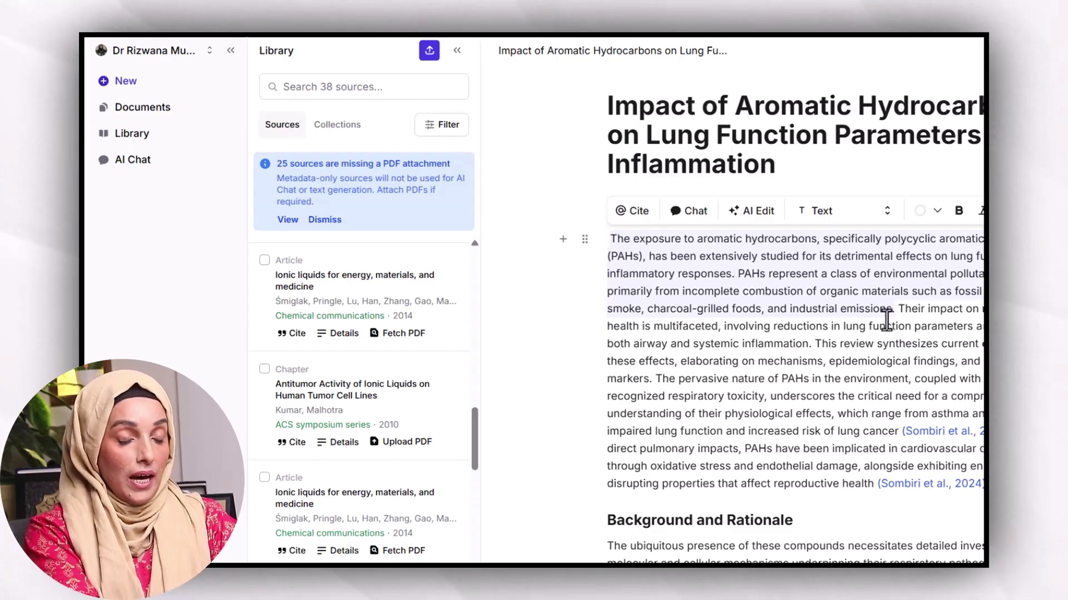
{"action": "left_click", "coordinate": [854, 331]}
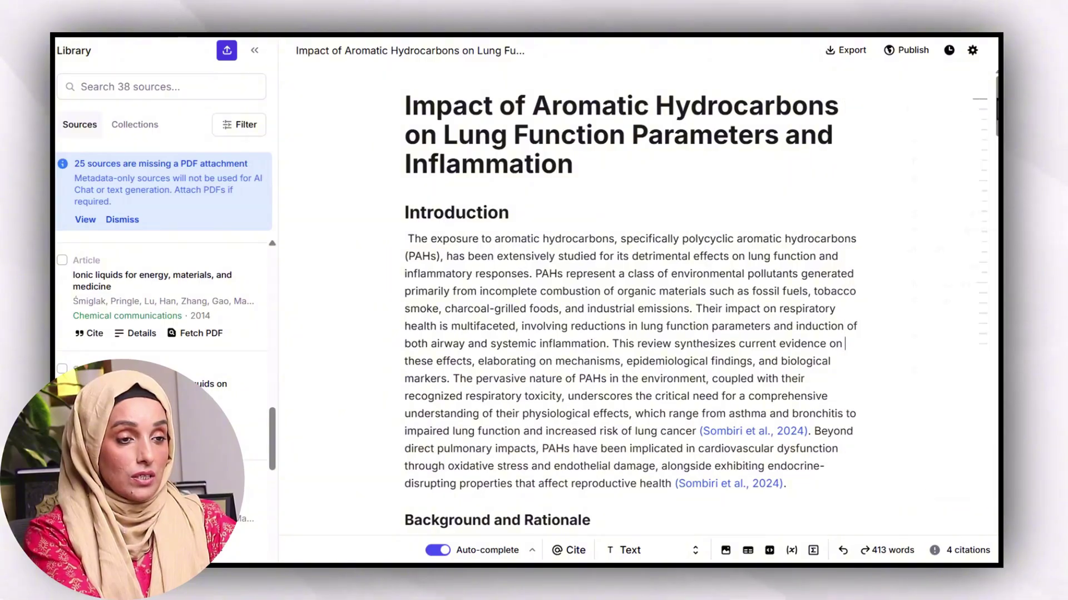
Change the References citation style to JOSAM so citations show as [1] and [2].
{"action": "scroll", "coordinate": [806, 212], "scroll_direction": "down", "scroll_amount": 15}
{"action": "left_click", "coordinate": [806, 212]}
{"action": "scroll", "coordinate": [806, 212], "scroll_direction": "down", "scroll_amount": 5}
{"action": "scroll", "coordinate": [642, 261], "scroll_direction": "up", "scroll_amount": 4}
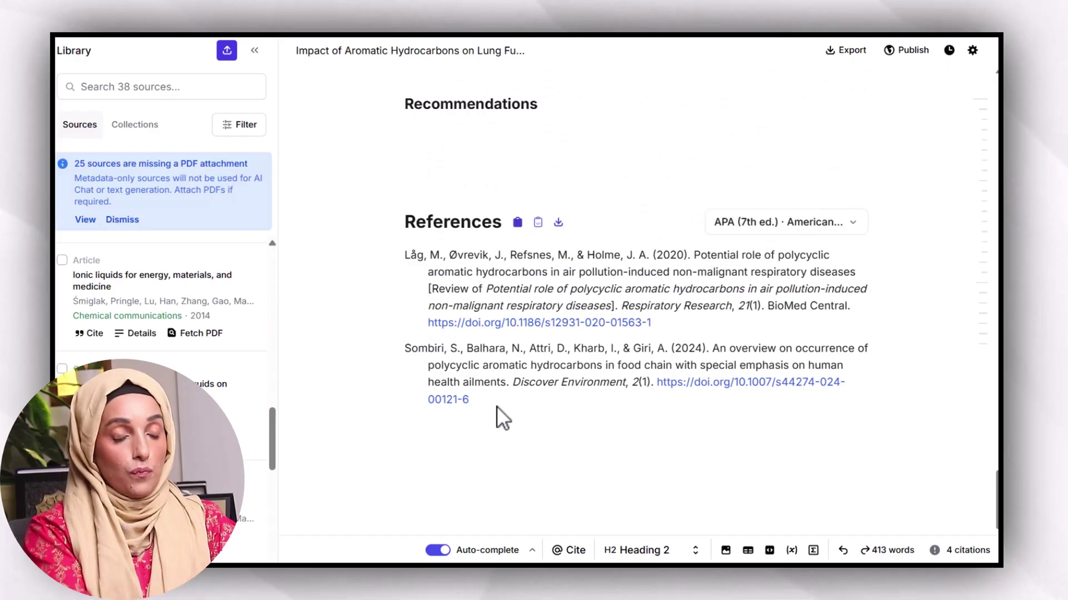
{"action": "left_click", "coordinate": [849, 233]}
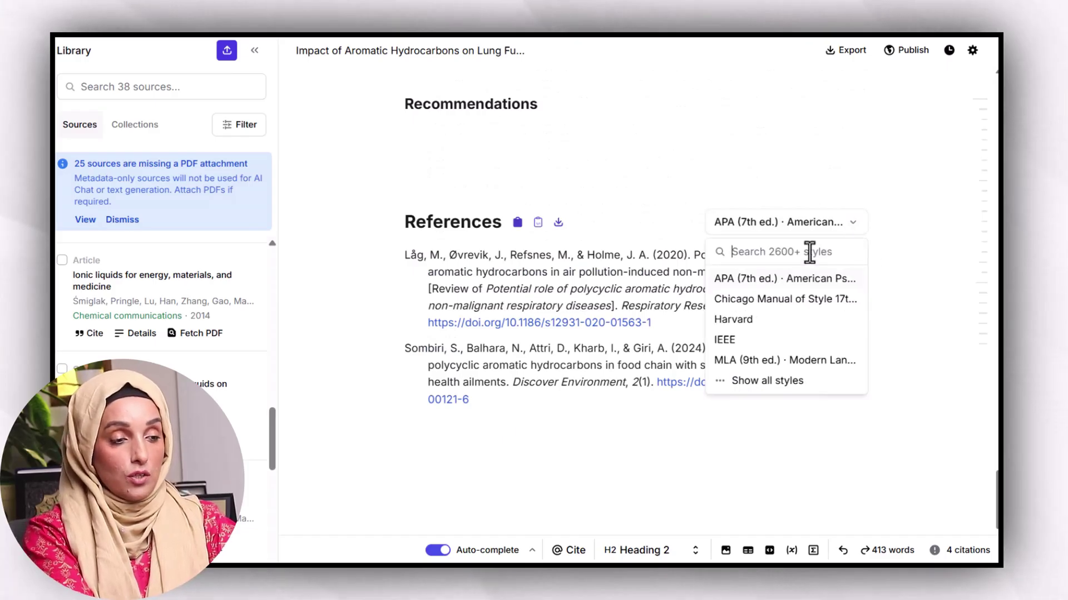
{"action": "left_click", "coordinate": [772, 382]}
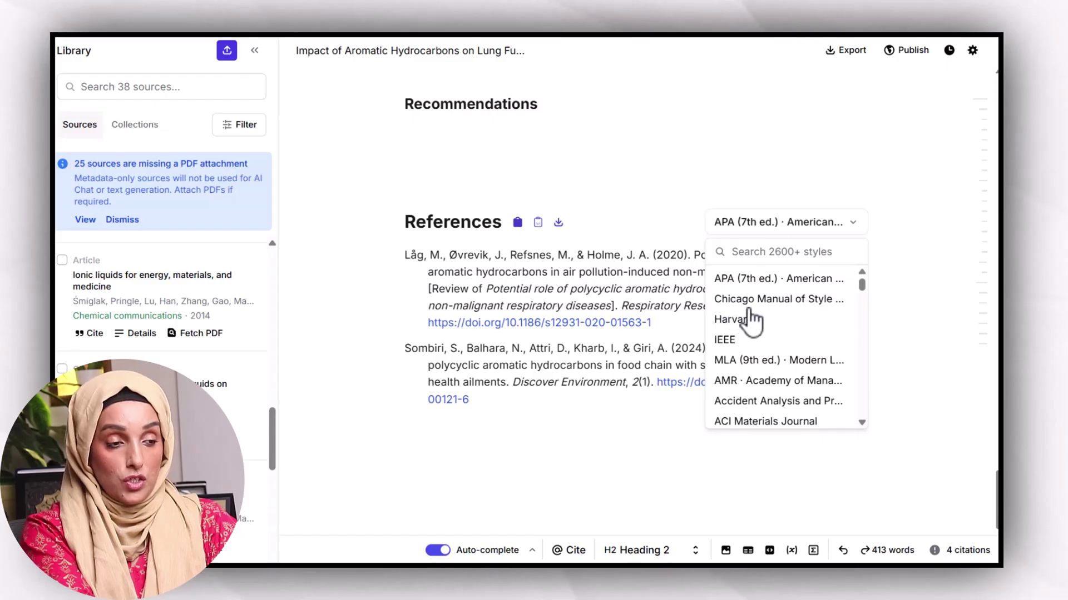
{"action": "scroll", "coordinate": [745, 399], "scroll_direction": "down", "scroll_amount": 3}
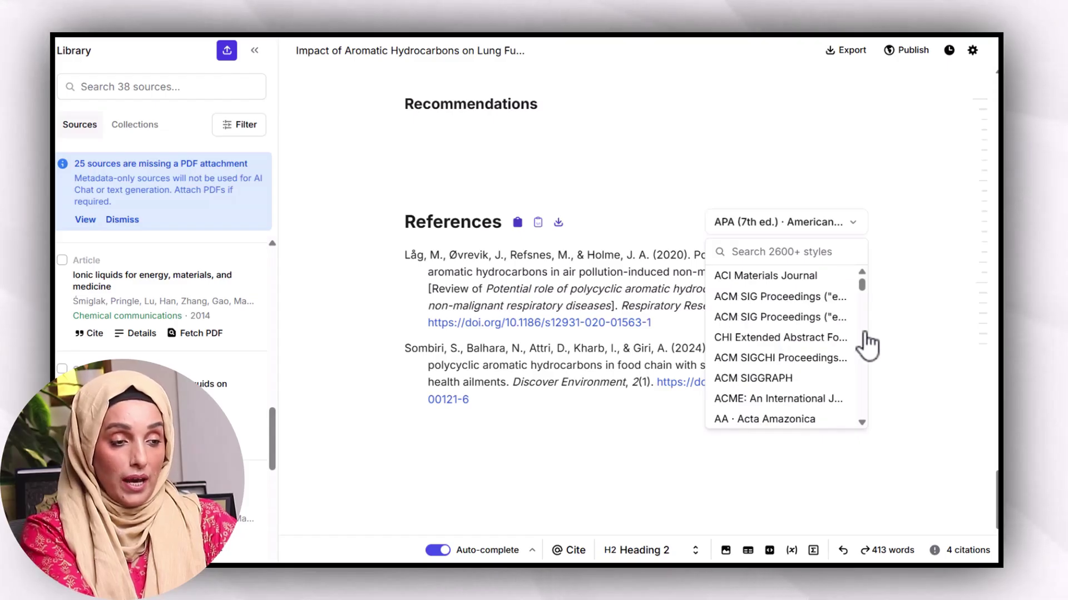
{"action": "left_click_drag", "start_coordinate": [860, 282], "coordinate": [863, 348]}
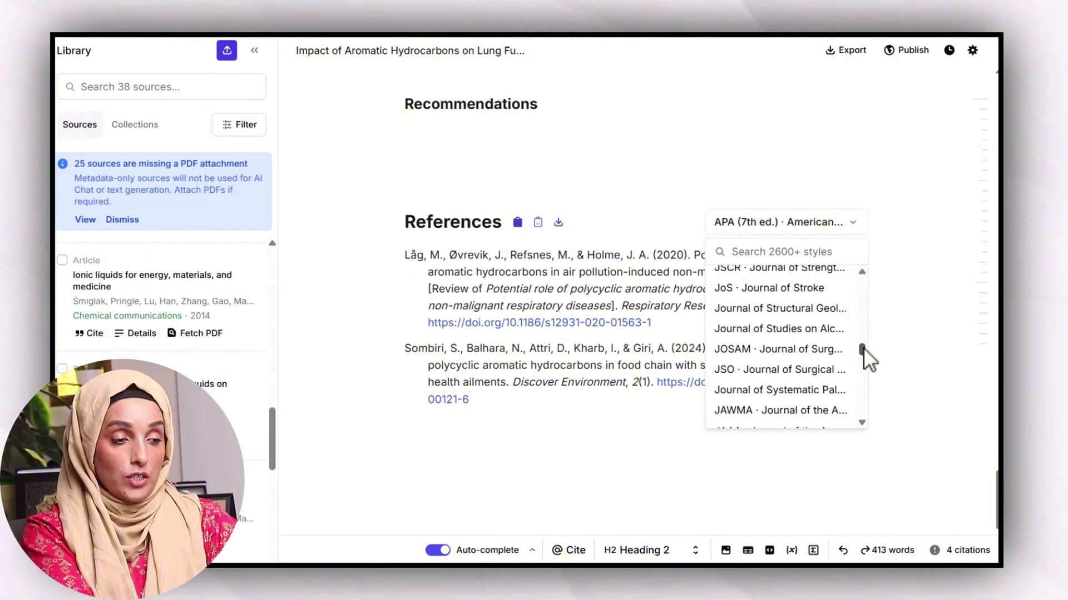
{"action": "left_click", "coordinate": [796, 350]}
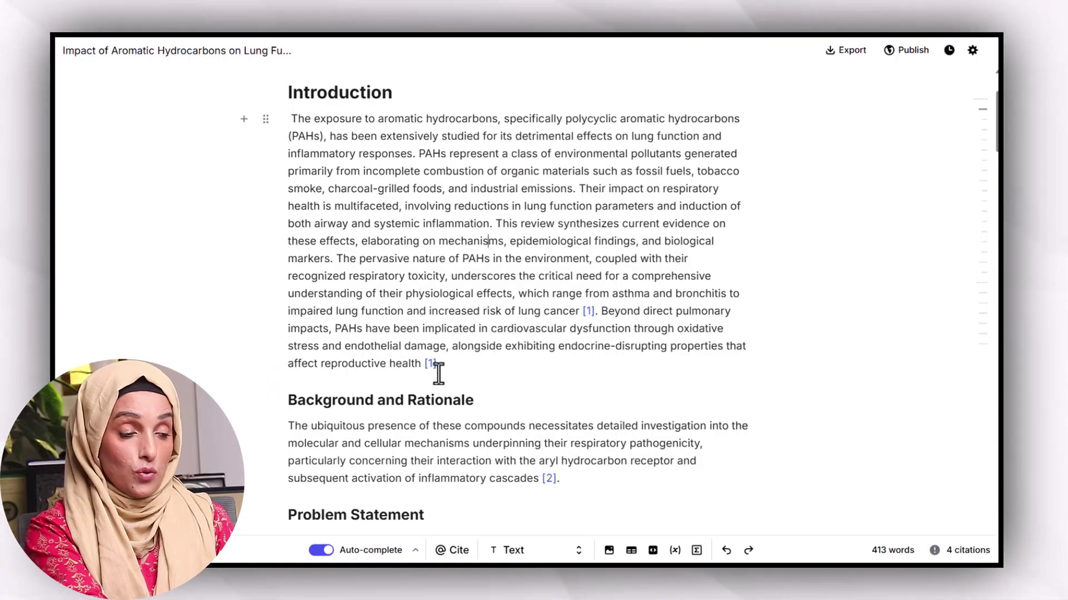
{"action": "mouse_move", "coordinate": [445, 369]}
{"action": "left_mouse_down"}
{"action": "mouse_move", "coordinate": [305, 261]}
{"action": "mouse_move", "coordinate": [336, 261]}
{"action": "left_mouse_up"}
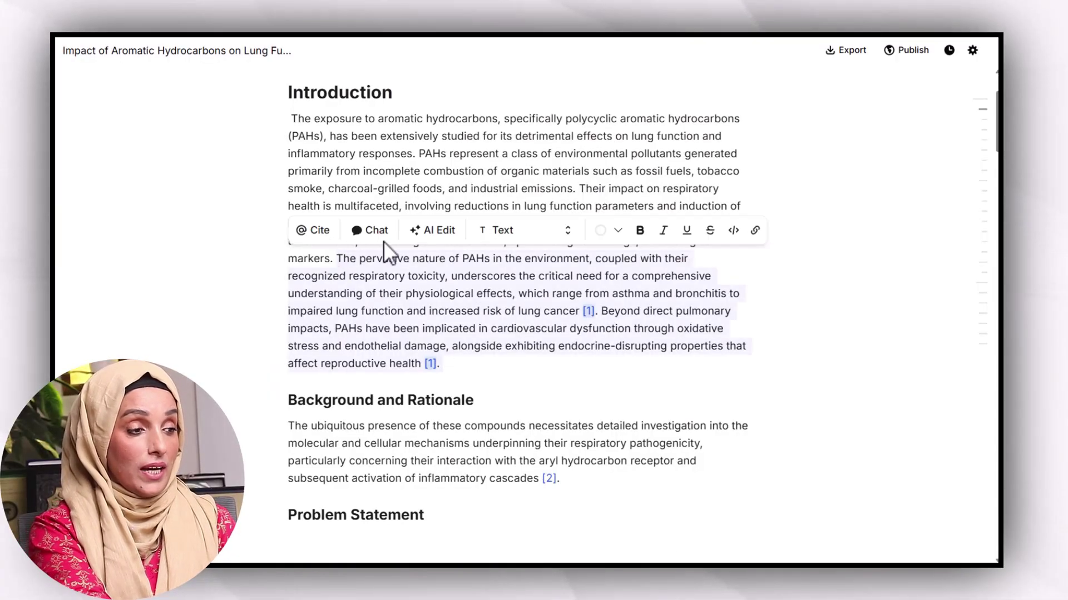
{"action": "left_click", "coordinate": [442, 231]}
{"action": "mouse_move", "coordinate": [521, 431]}
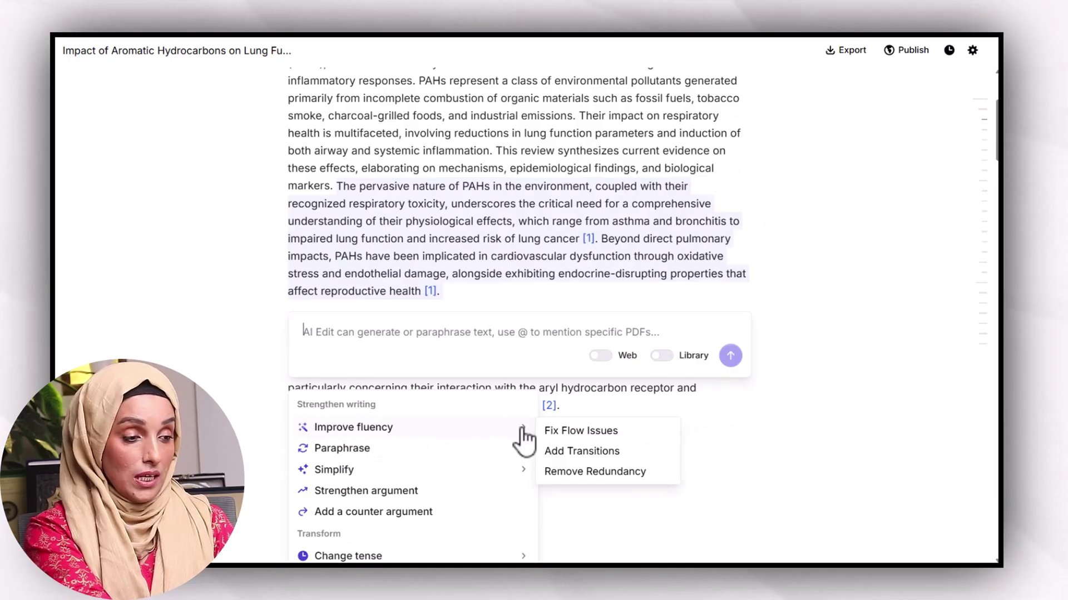
{"action": "mouse_move", "coordinate": [512, 452]}
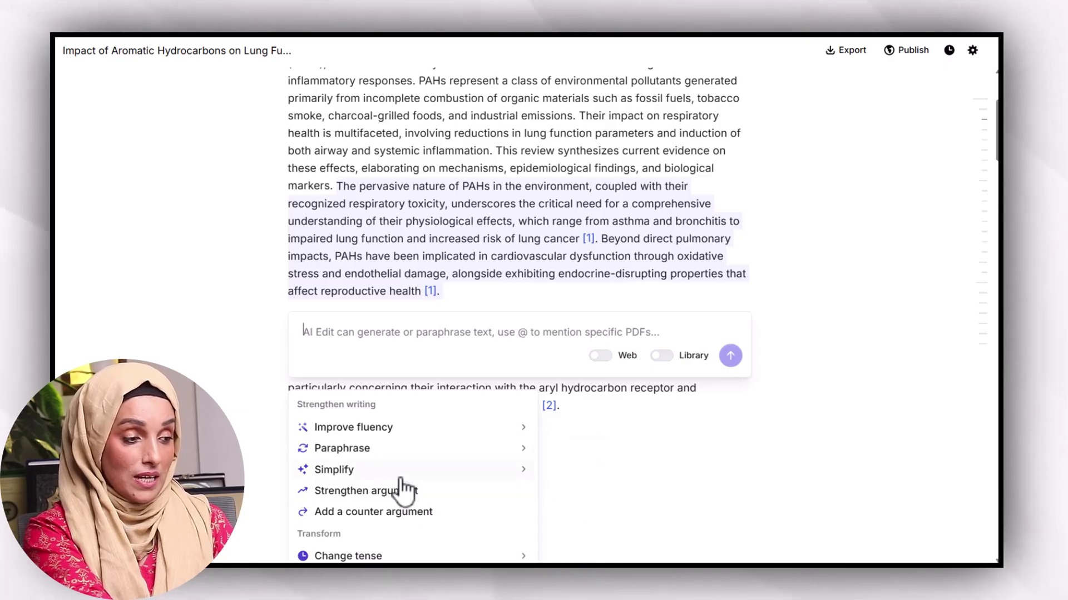
{"action": "mouse_move", "coordinate": [402, 472]}
{"action": "scroll", "coordinate": [402, 473], "scroll_direction": "down", "scroll_amount": 1}
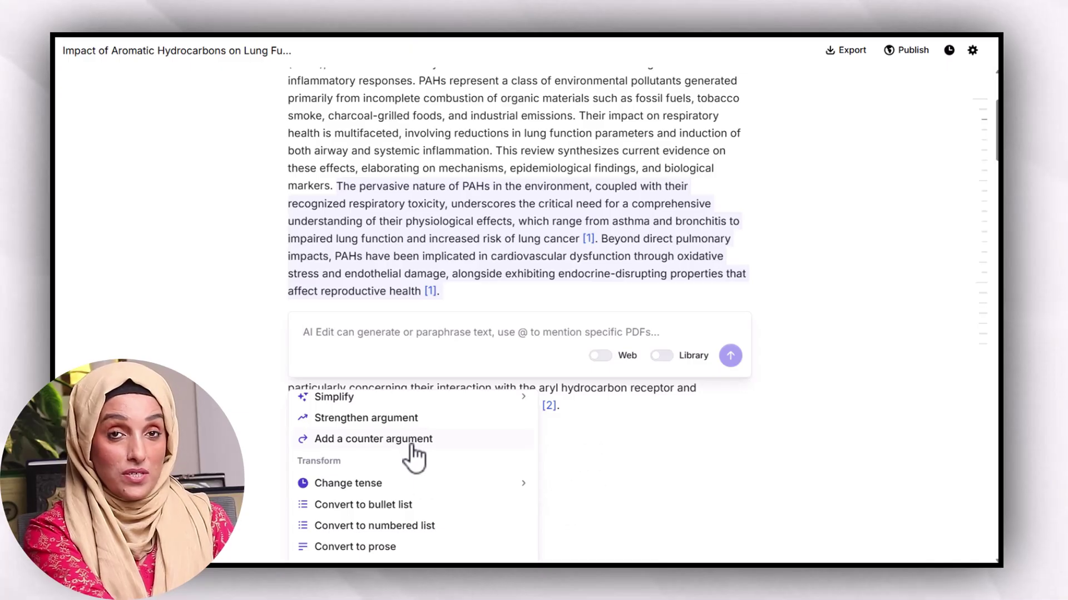
{"action": "scroll", "coordinate": [414, 457], "scroll_direction": "down", "scroll_amount": 1}
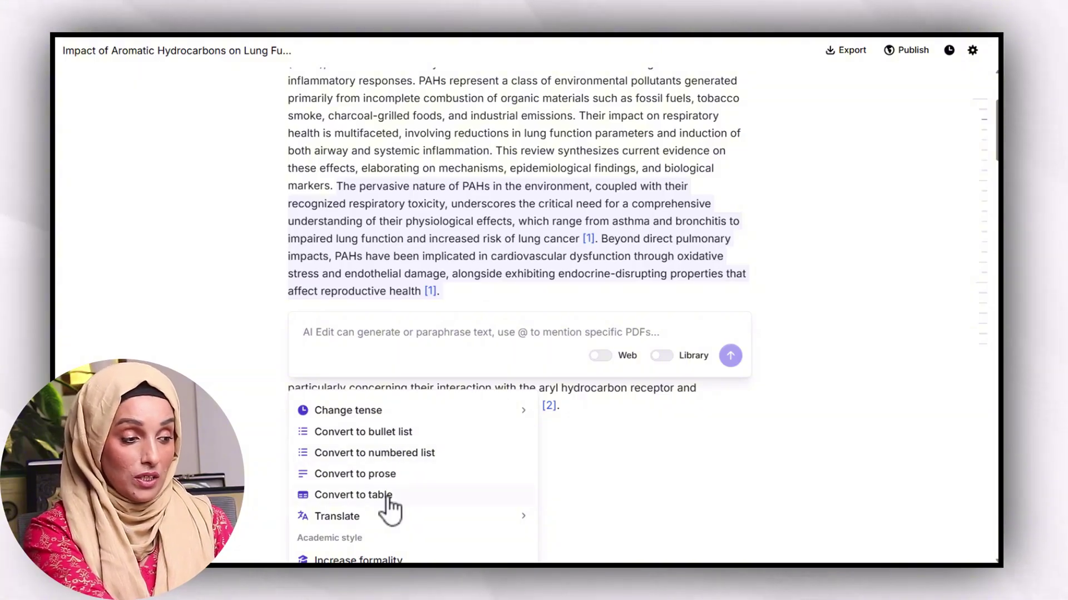
{"action": "scroll", "coordinate": [390, 517], "scroll_direction": "down", "scroll_amount": 1}
{"action": "scroll", "coordinate": [556, 479], "scroll_direction": "down", "scroll_amount": 3}
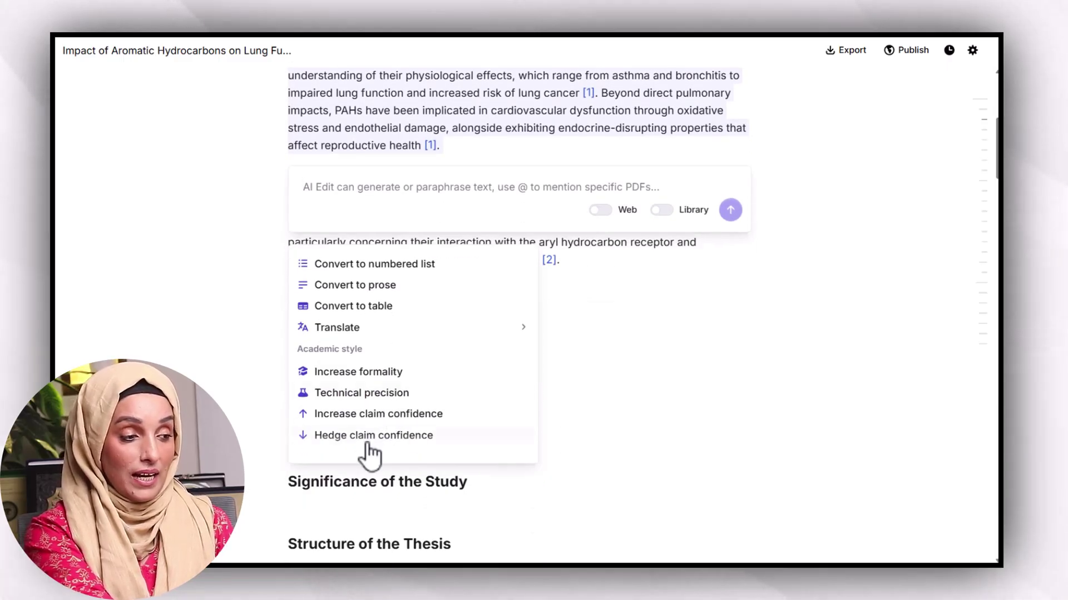
{"action": "mouse_move", "coordinate": [463, 327]}
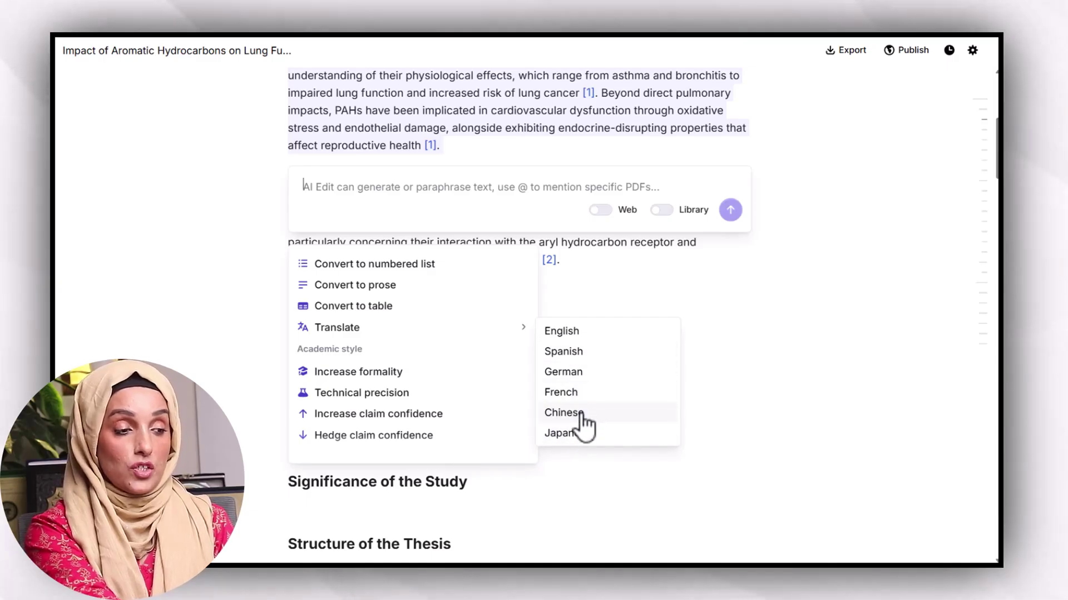
{"action": "scroll", "coordinate": [810, 112], "scroll_direction": "up", "scroll_amount": 3}
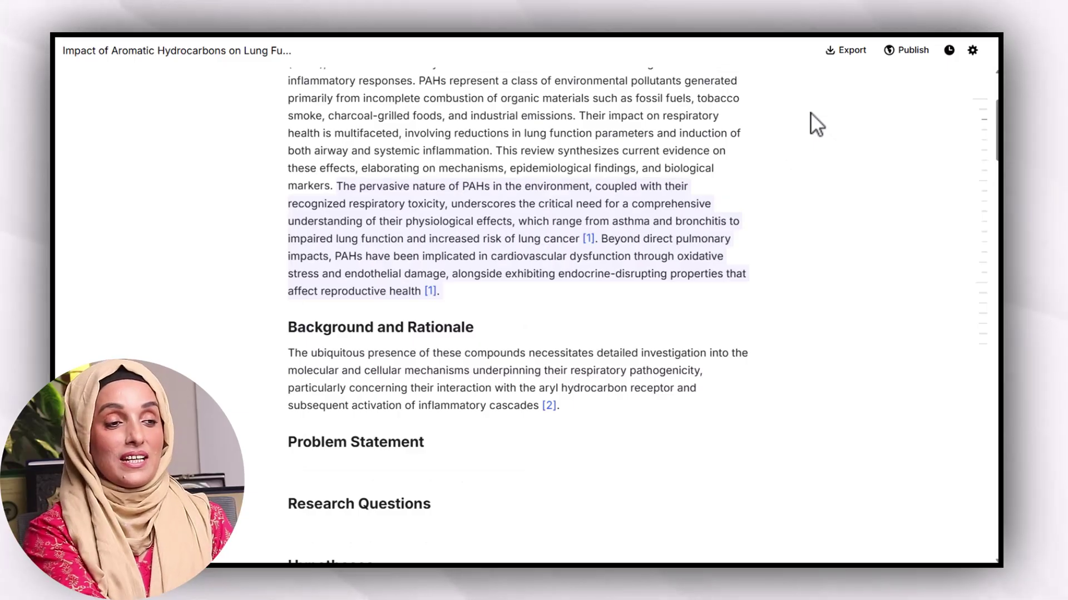
Export the thesis with Copy to clipboard.
{"action": "left_click", "coordinate": [852, 51]}
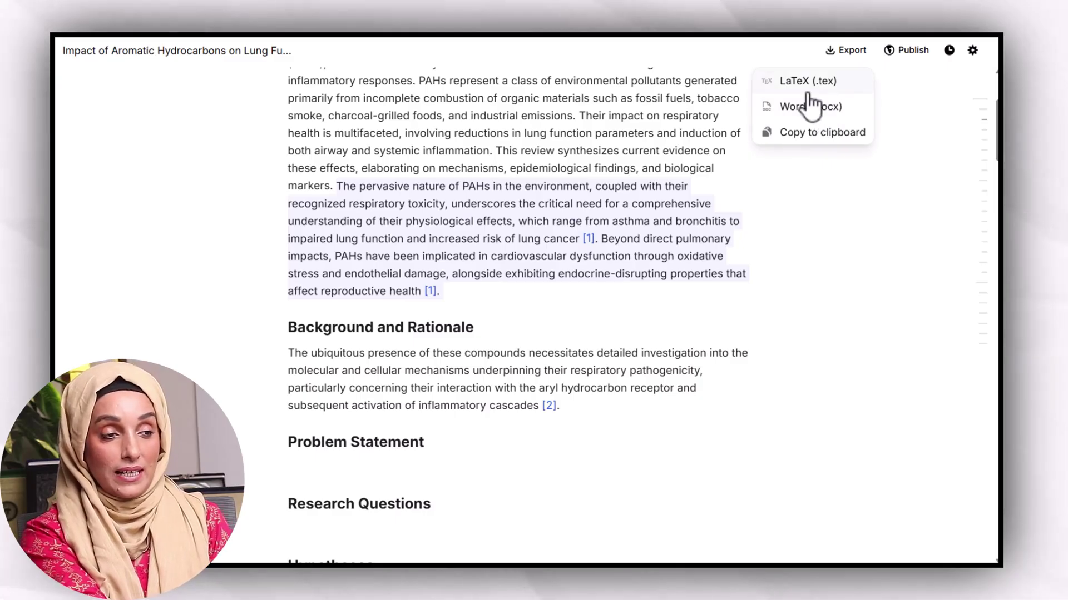
{"action": "left_click", "coordinate": [803, 139]}
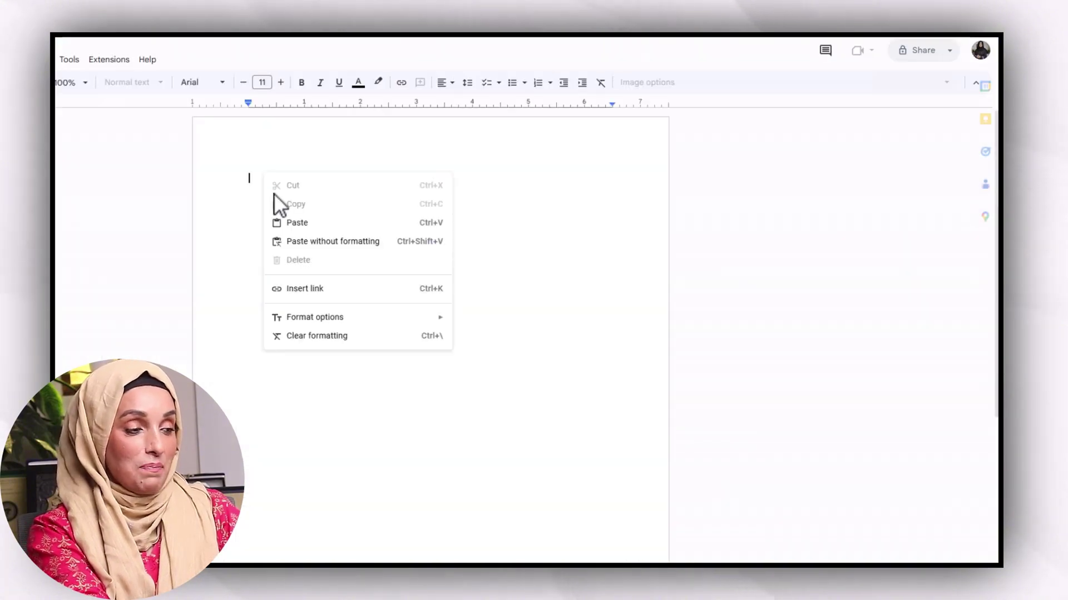
Paste the copied thesis into the blank Google Docs document.
{"action": "left_click", "coordinate": [287, 223]}
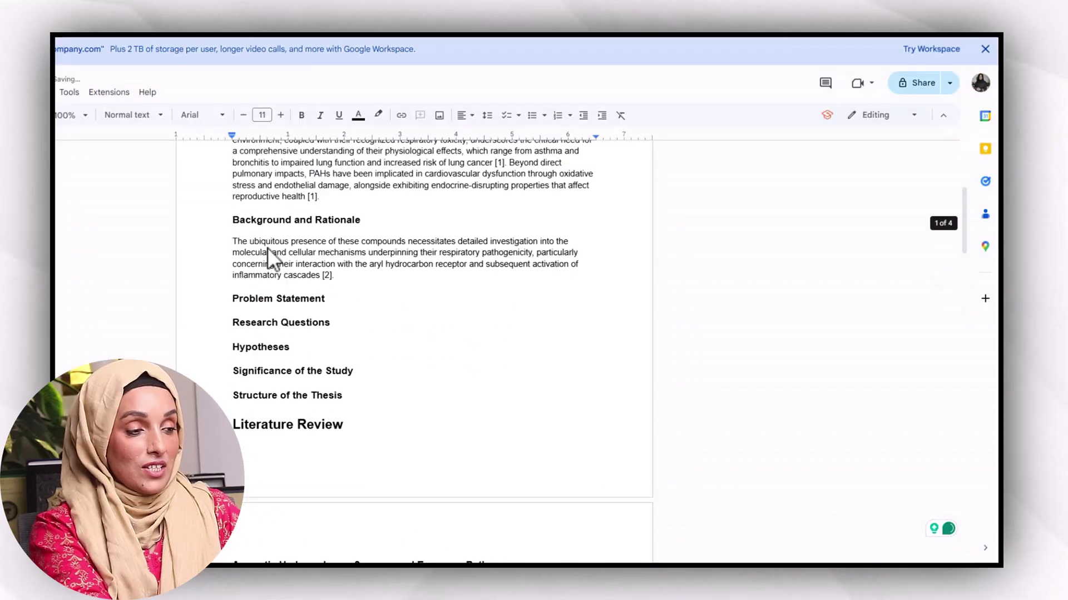
{"action": "scroll", "coordinate": [268, 248], "scroll_direction": "up", "scroll_amount": 5}
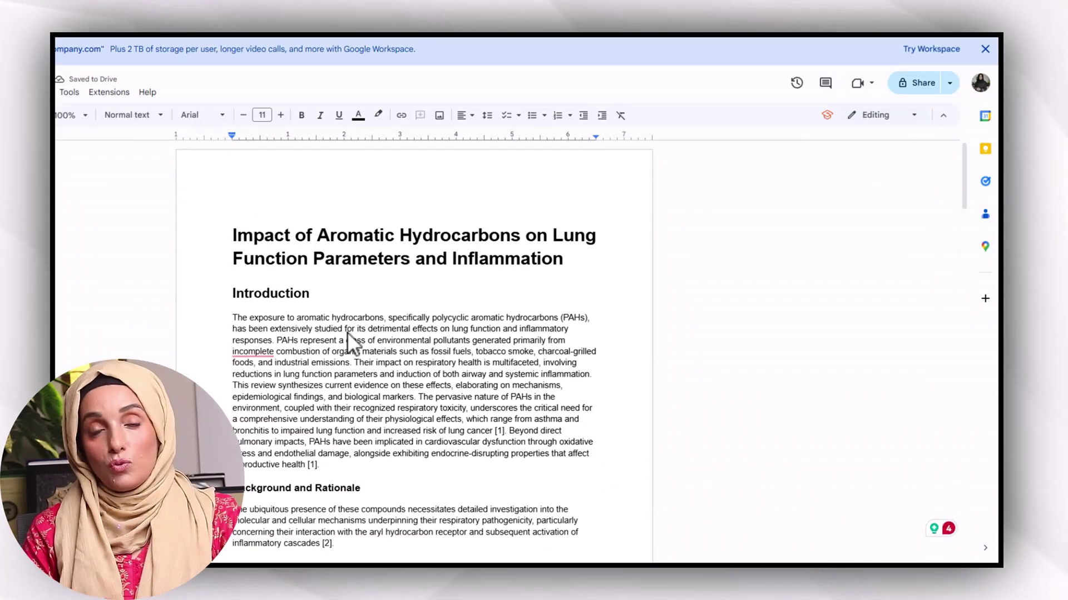